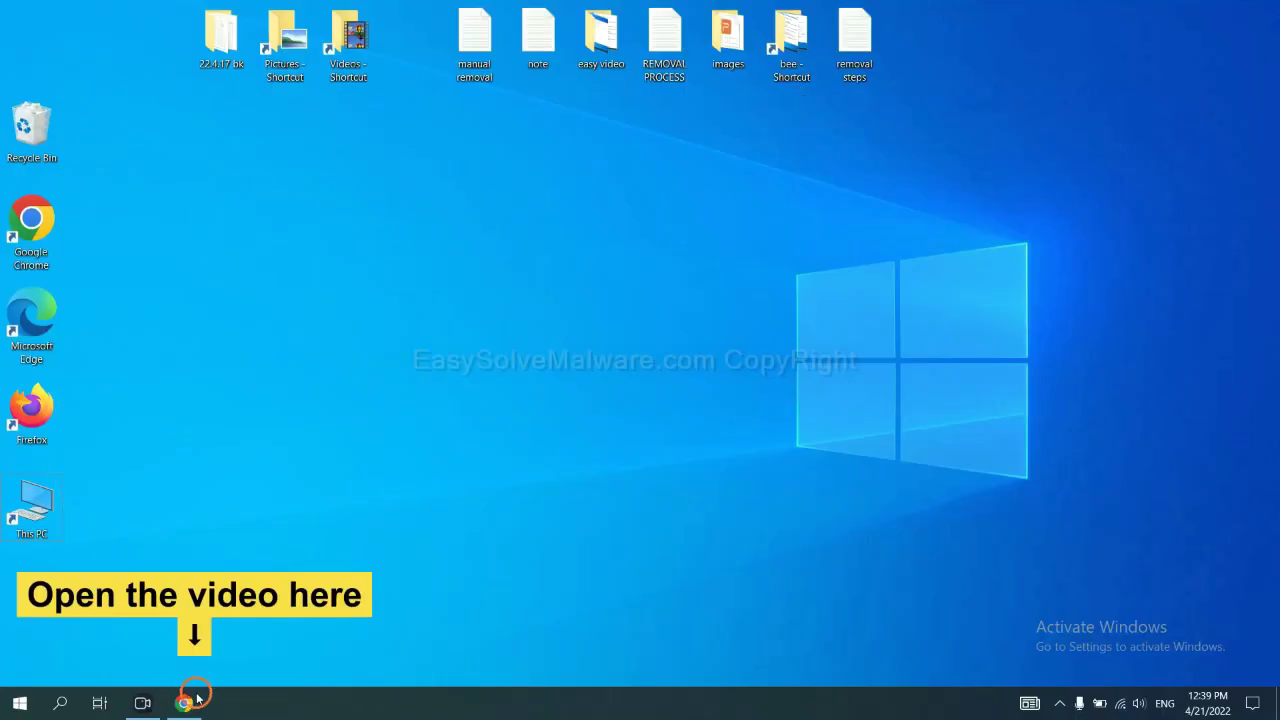
In Chrome, download SpyHunter for Windows from the malware removal guide on easysolvemalware.com.
left_click(195, 702)
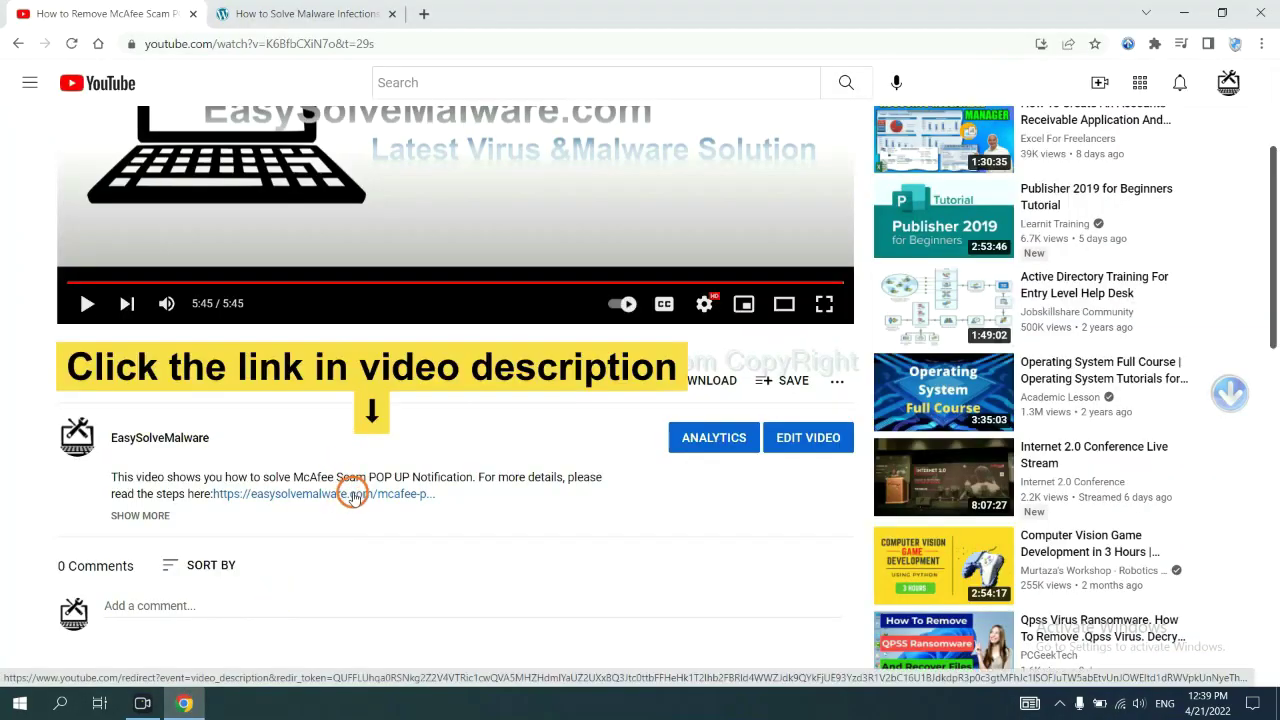
left_click(330, 13)
scroll(1265, 332, "down", 3)
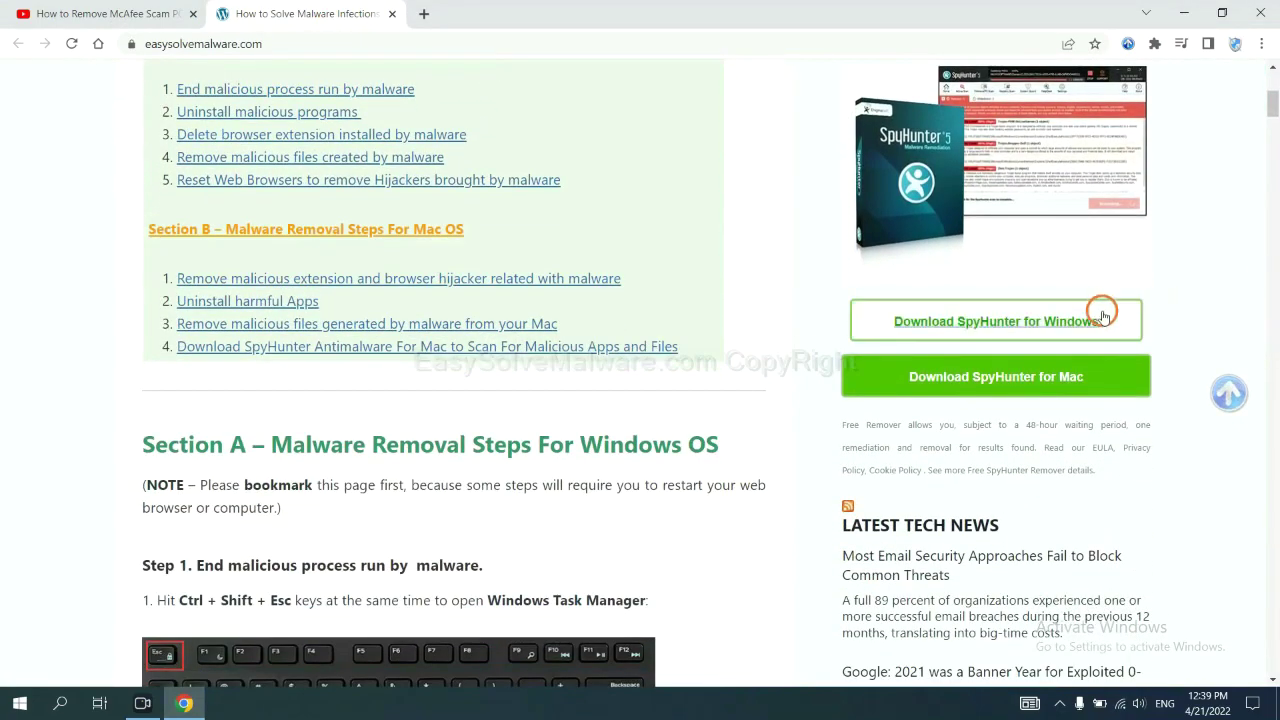
left_click(1086, 318)
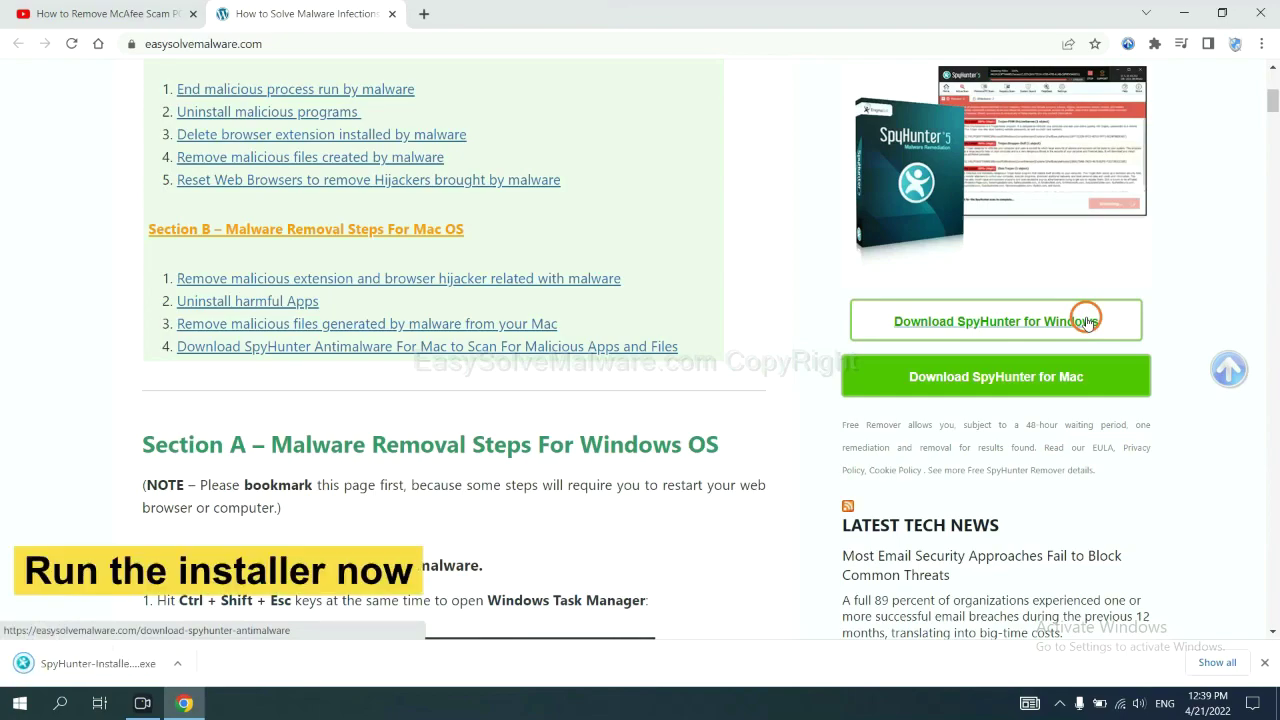
Run the downloaded SpyHunter 5 installer in English and complete the setup.
left_click(82, 667)
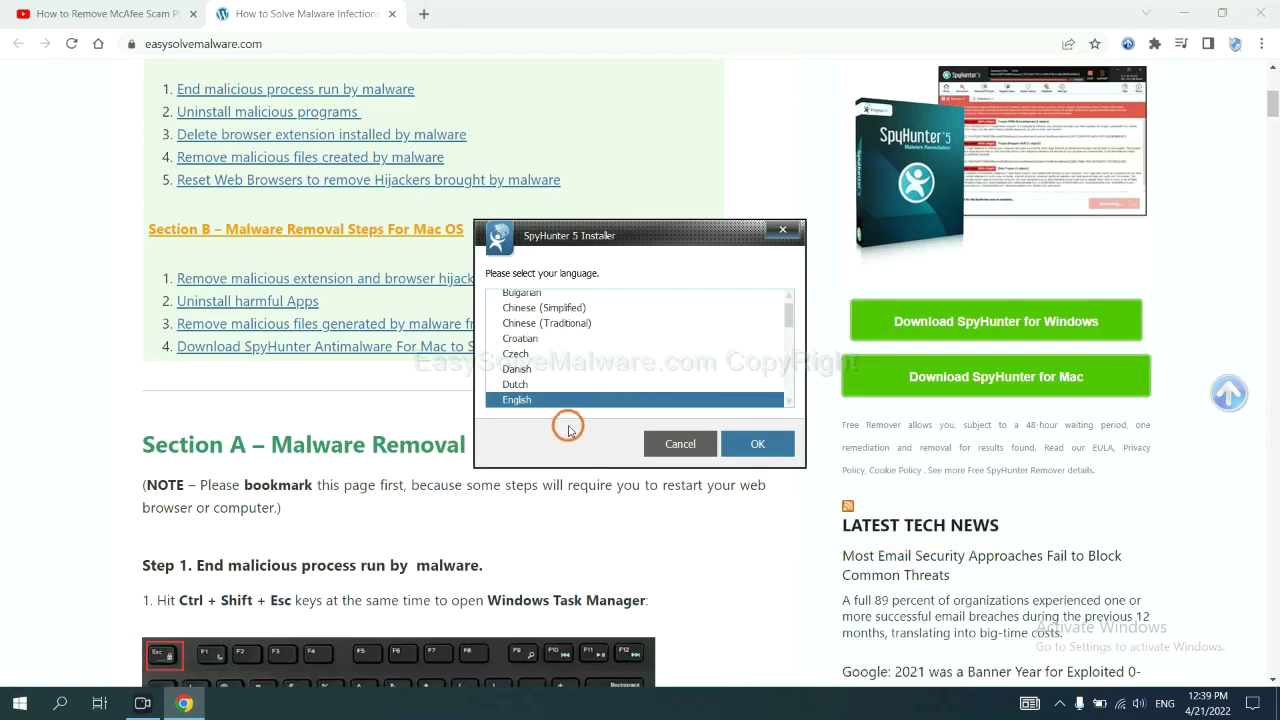
left_click(732, 436)
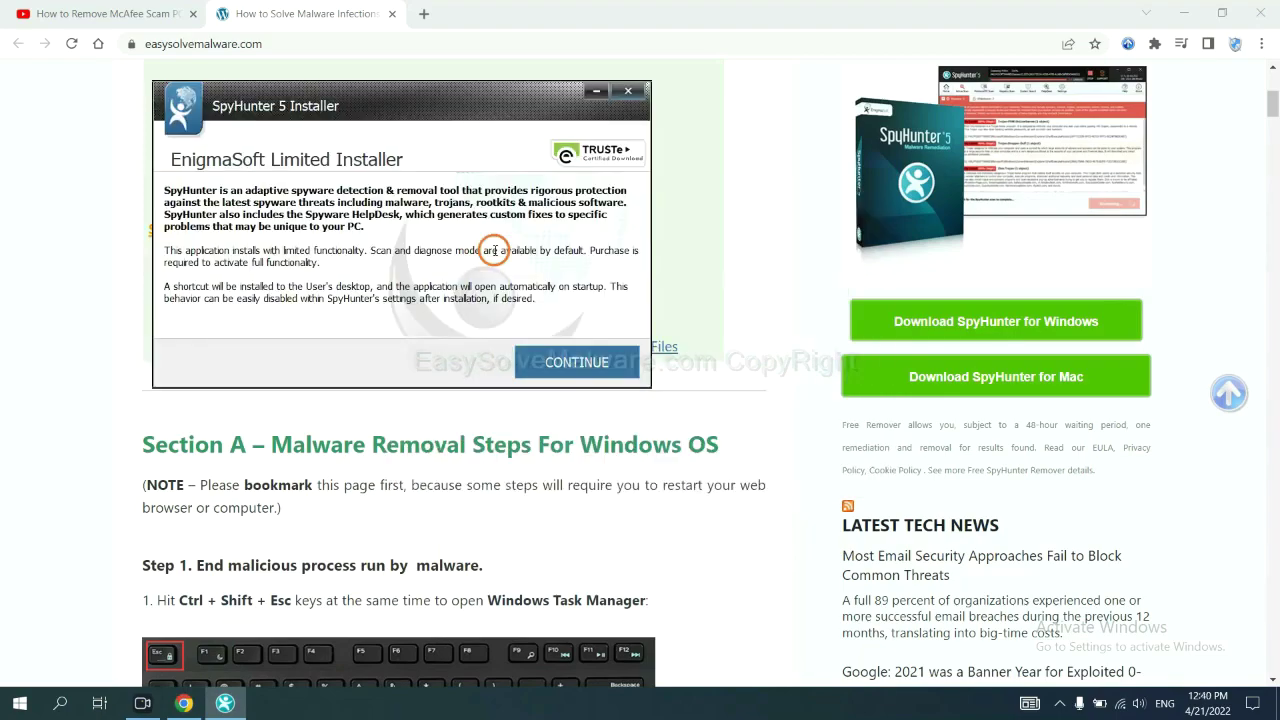
left_click(545, 364)
left_click(516, 368)
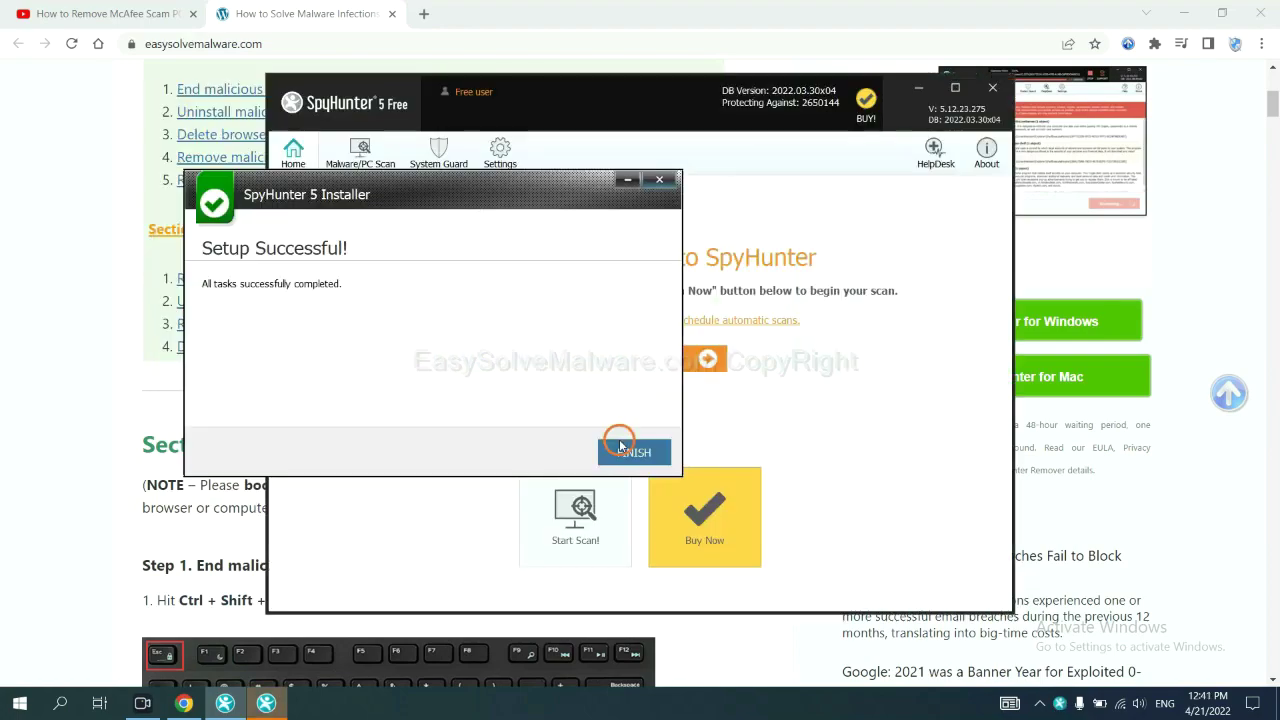
left_click(627, 450)
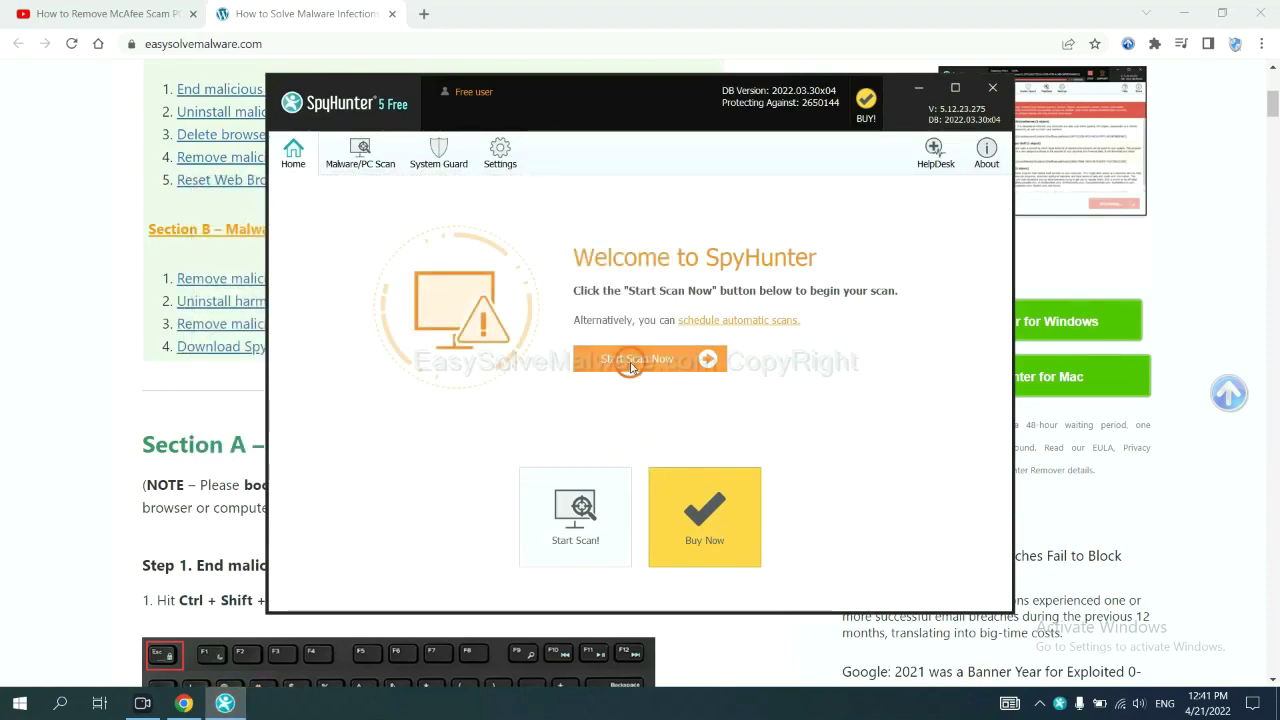
Start a SpyHunter malware scan and proceed past the unknown objects with remove360.bat set to Disable.
left_click(631, 367)
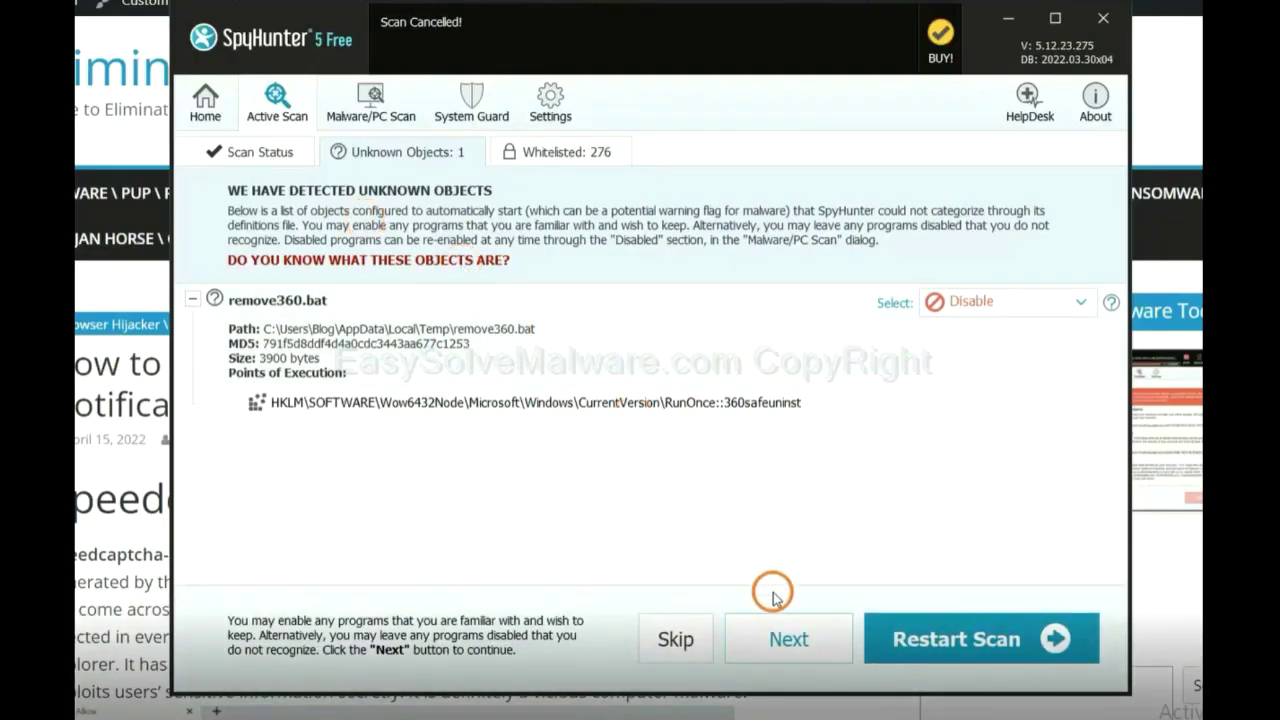
left_click(788, 642)
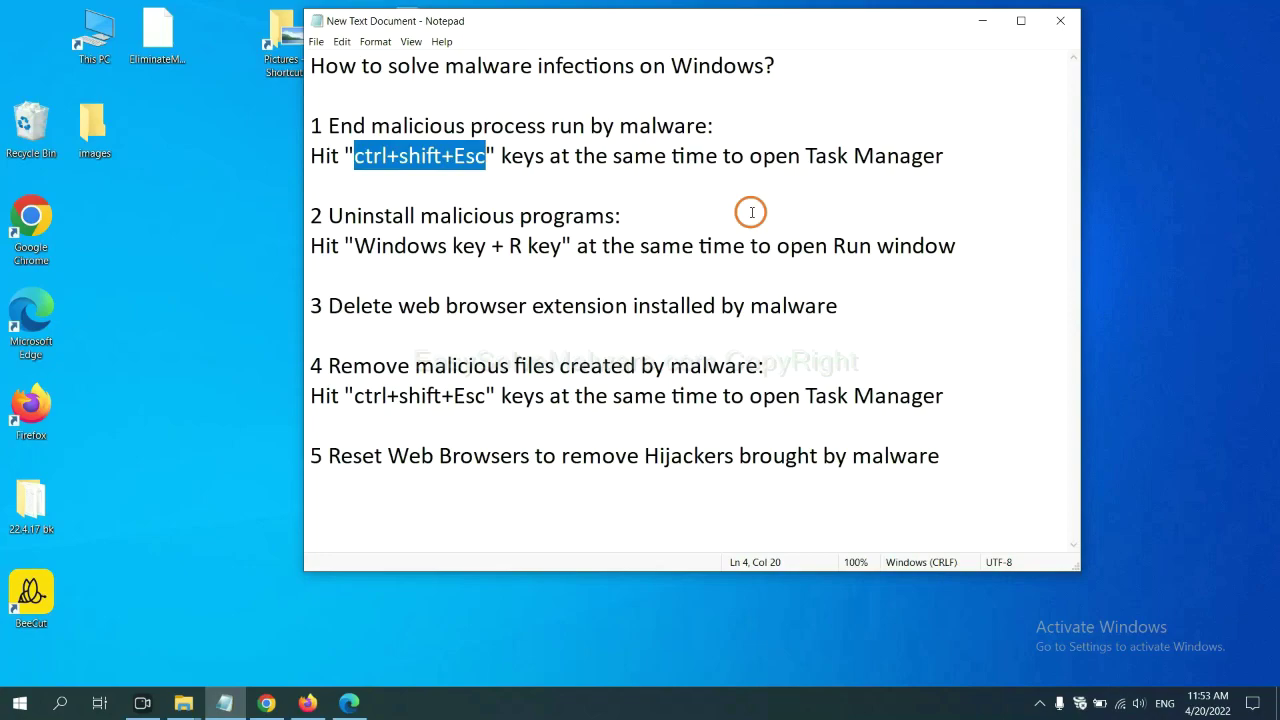
Highlight the Task Manager shortcut text in the notes and try to end the Usermode Font Driver Host process in Task Manager.
left_click(451, 157)
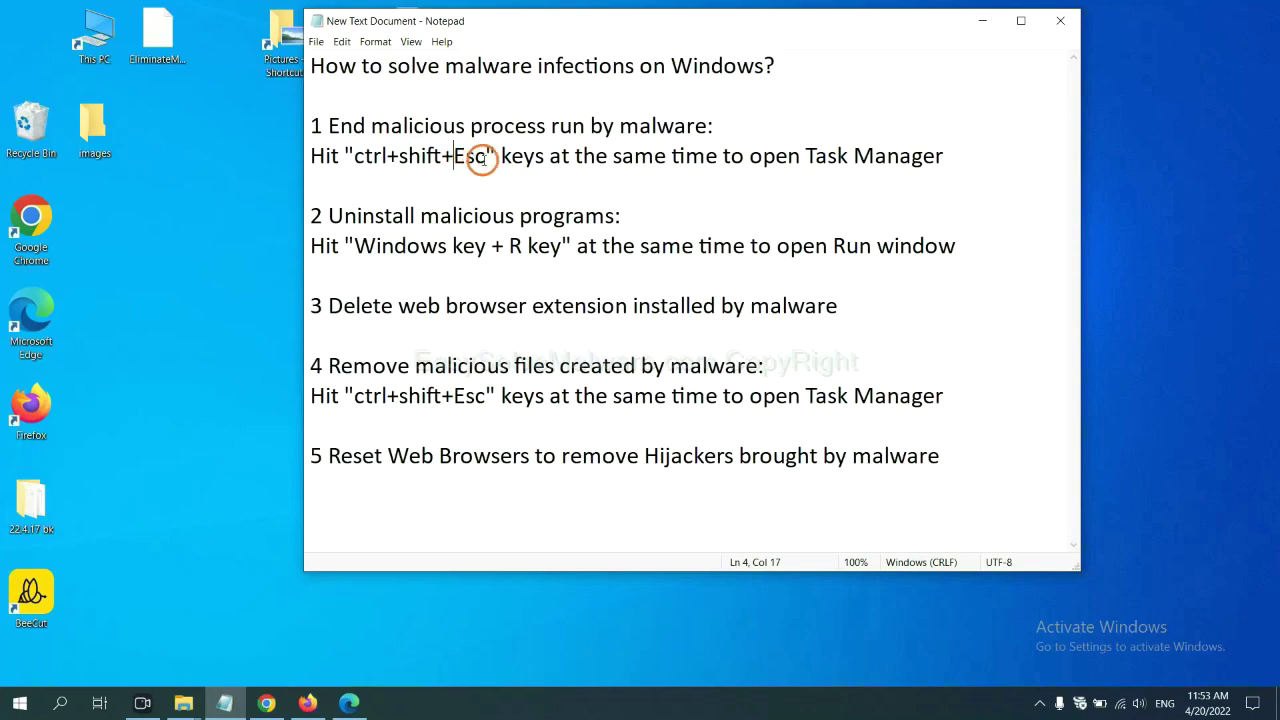
left_click_drag(487, 157, 357, 160)
key("ctrl+shift+Escape")
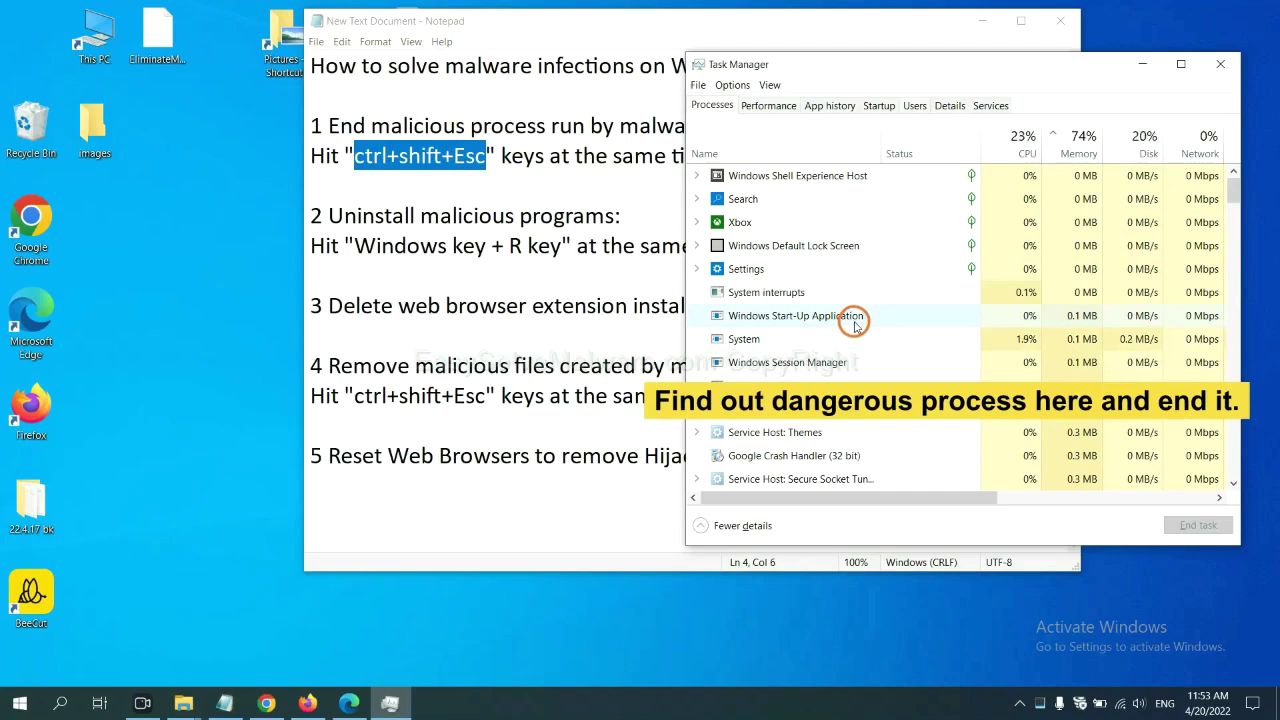
left_click(855, 338)
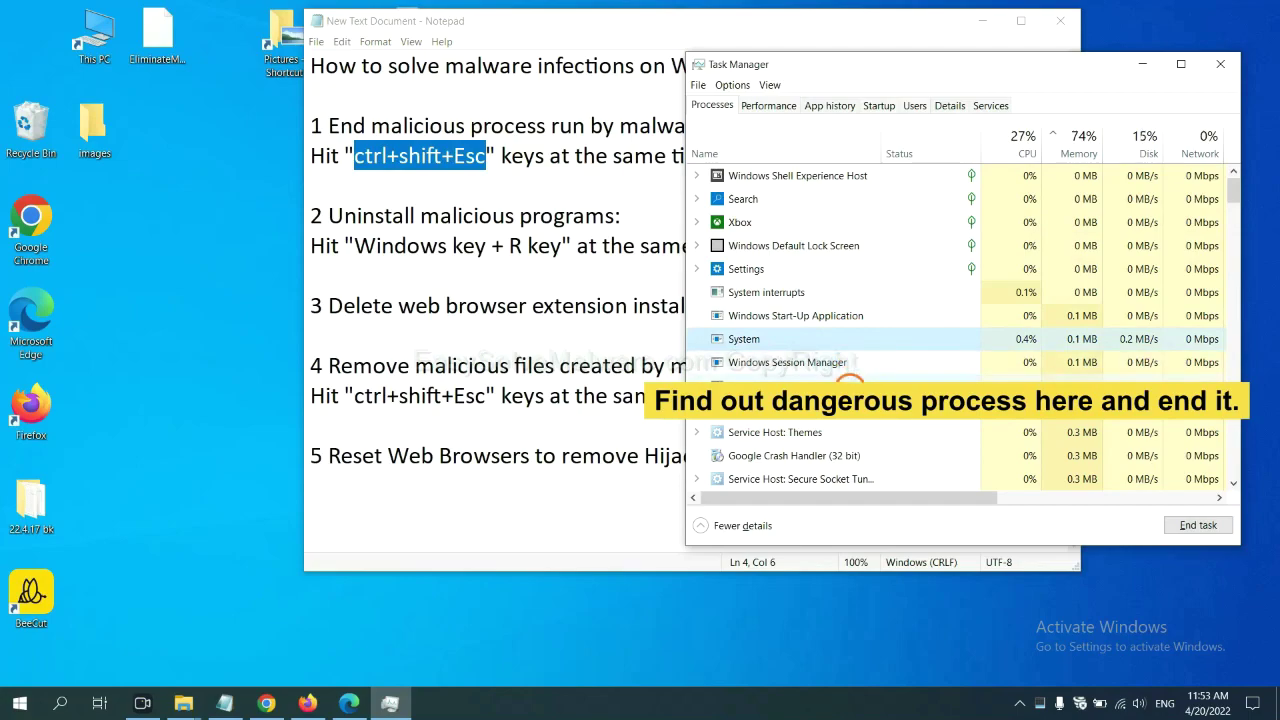
left_click(850, 385)
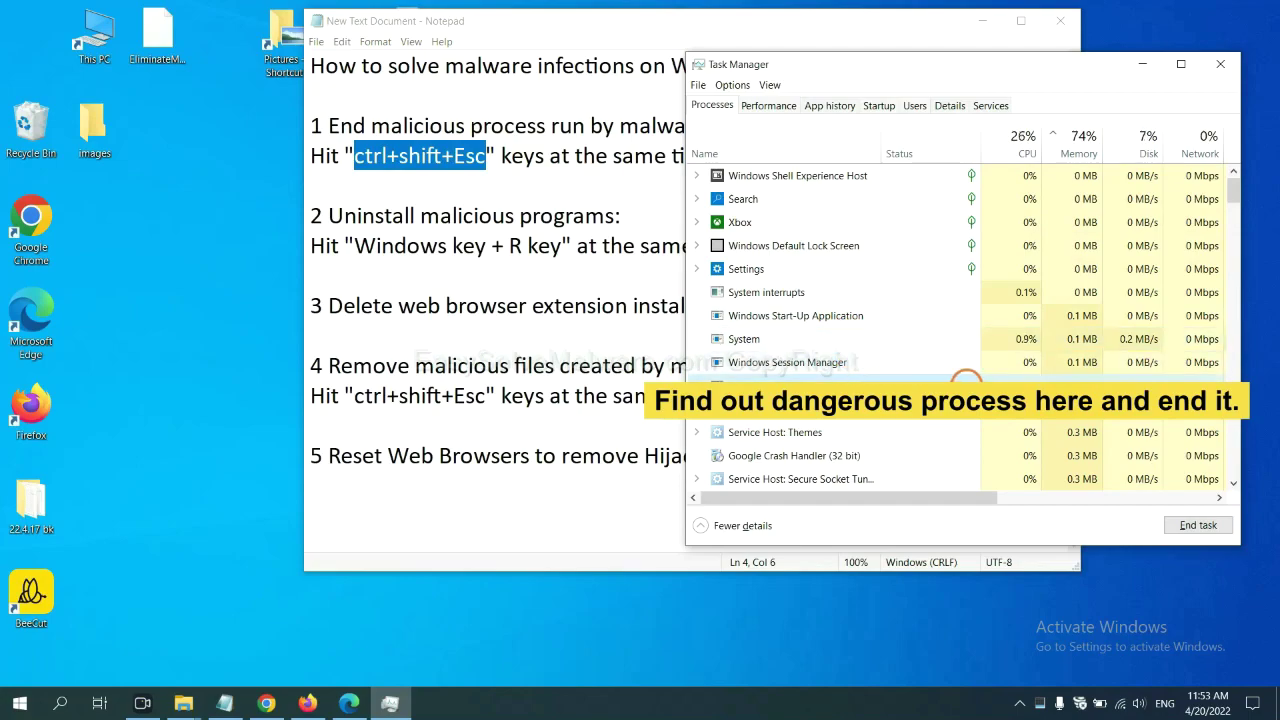
left_click(1210, 526)
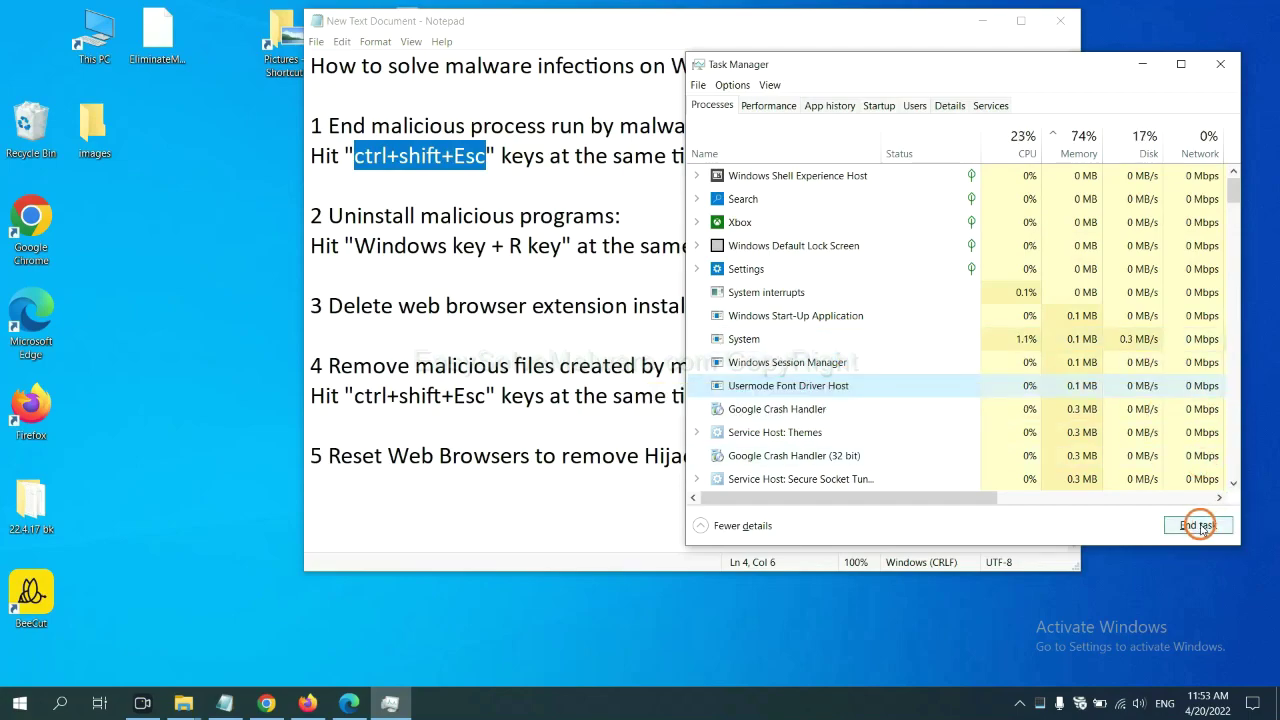
left_click(1216, 66)
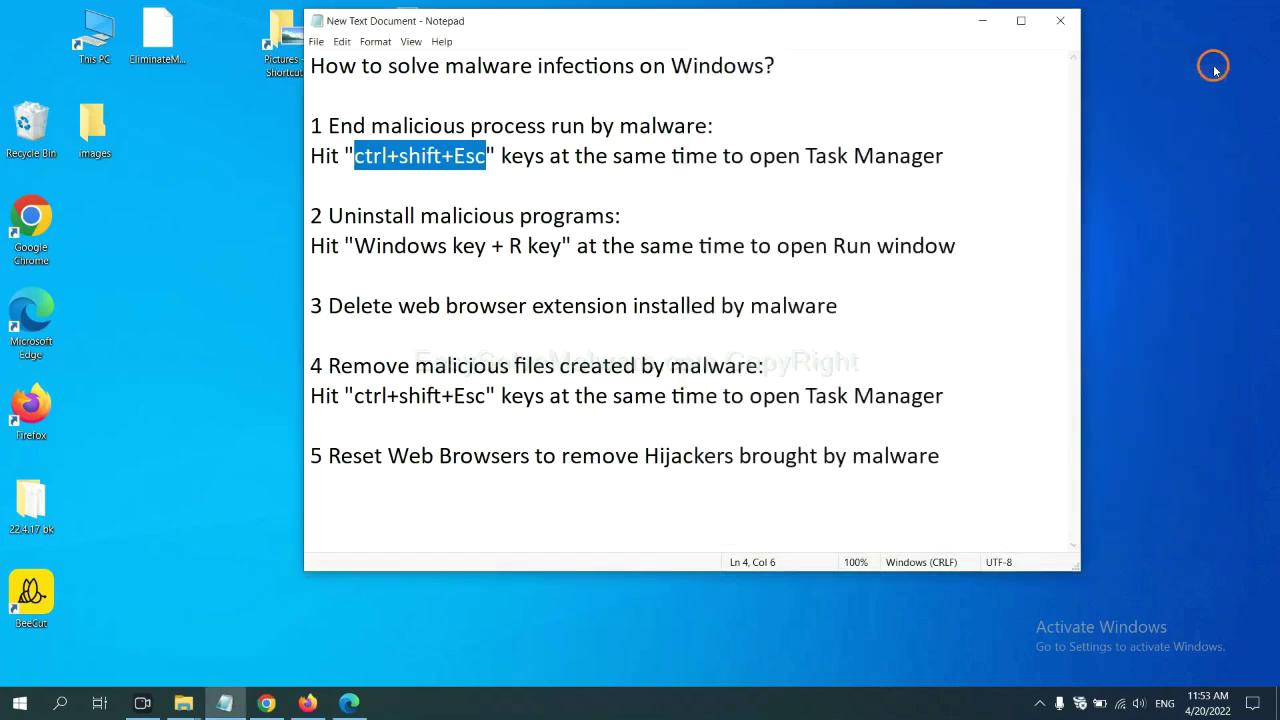
Highlight "Windows key + R key" in the notes and launch "control panel" through the Run dialog.
left_click(795, 232)
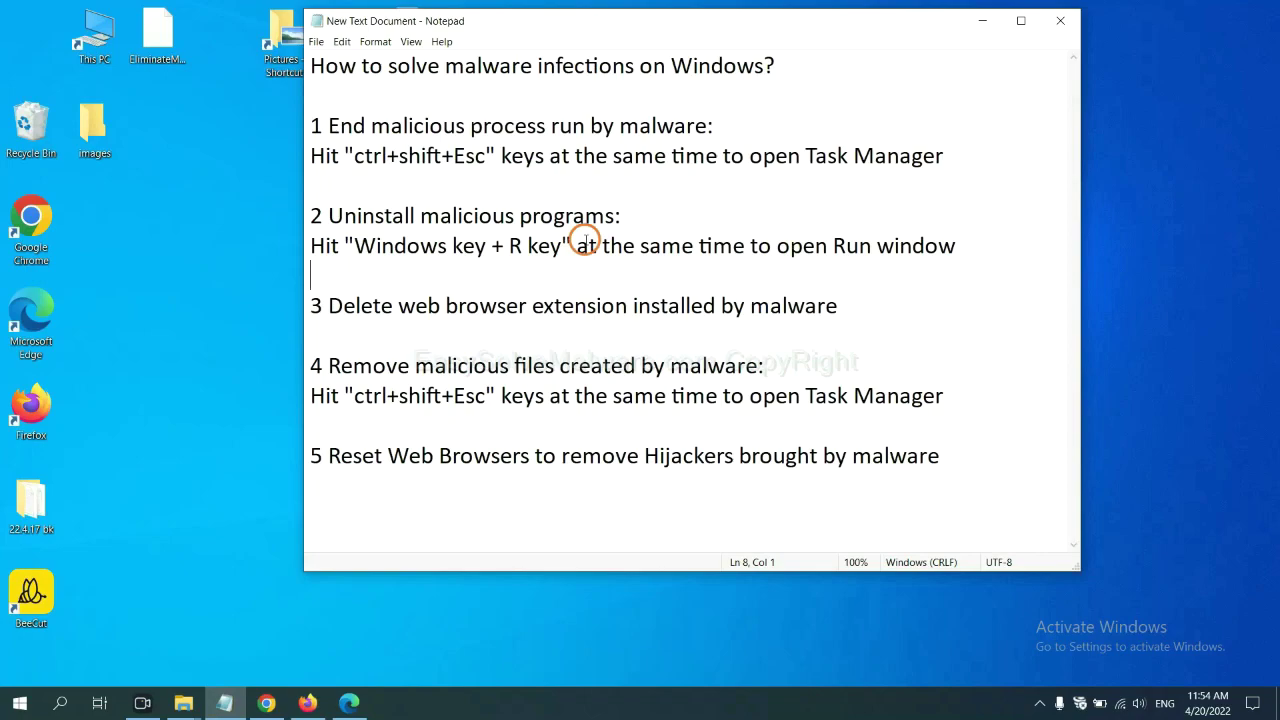
left_click_drag(352, 249, 560, 258)
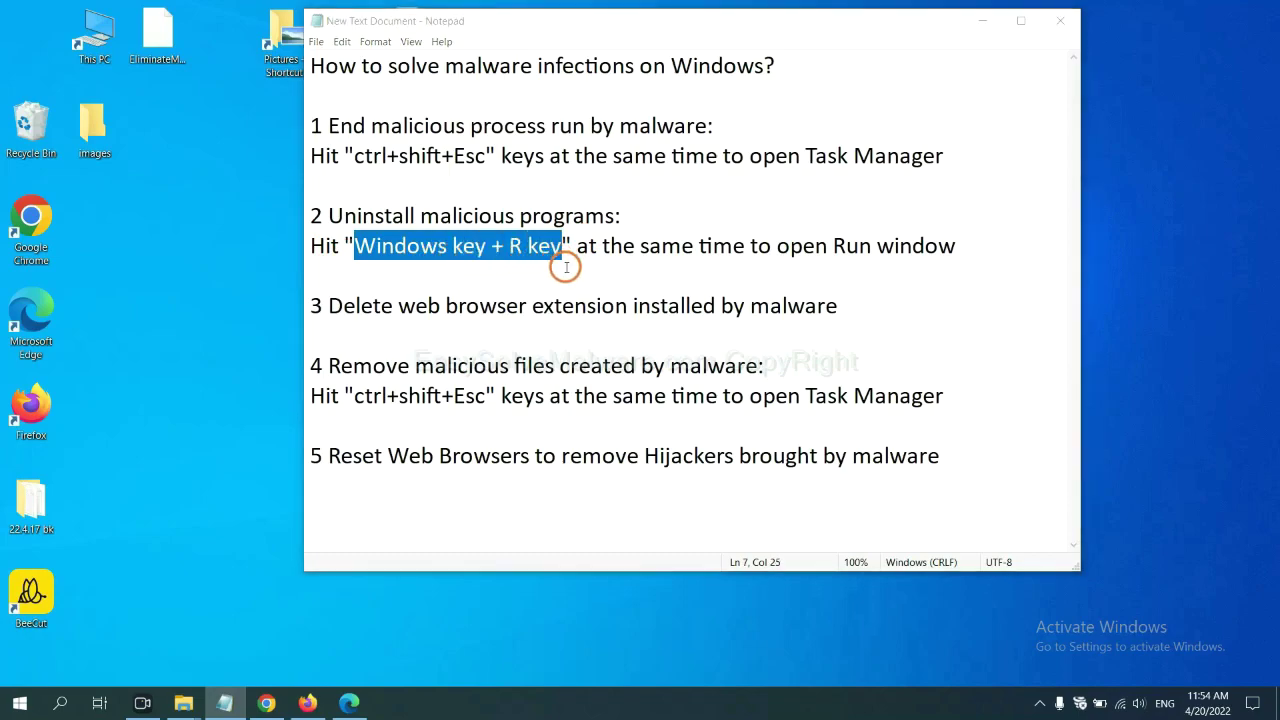
key("super+r")
left_click_drag(141, 524, 978, 222)
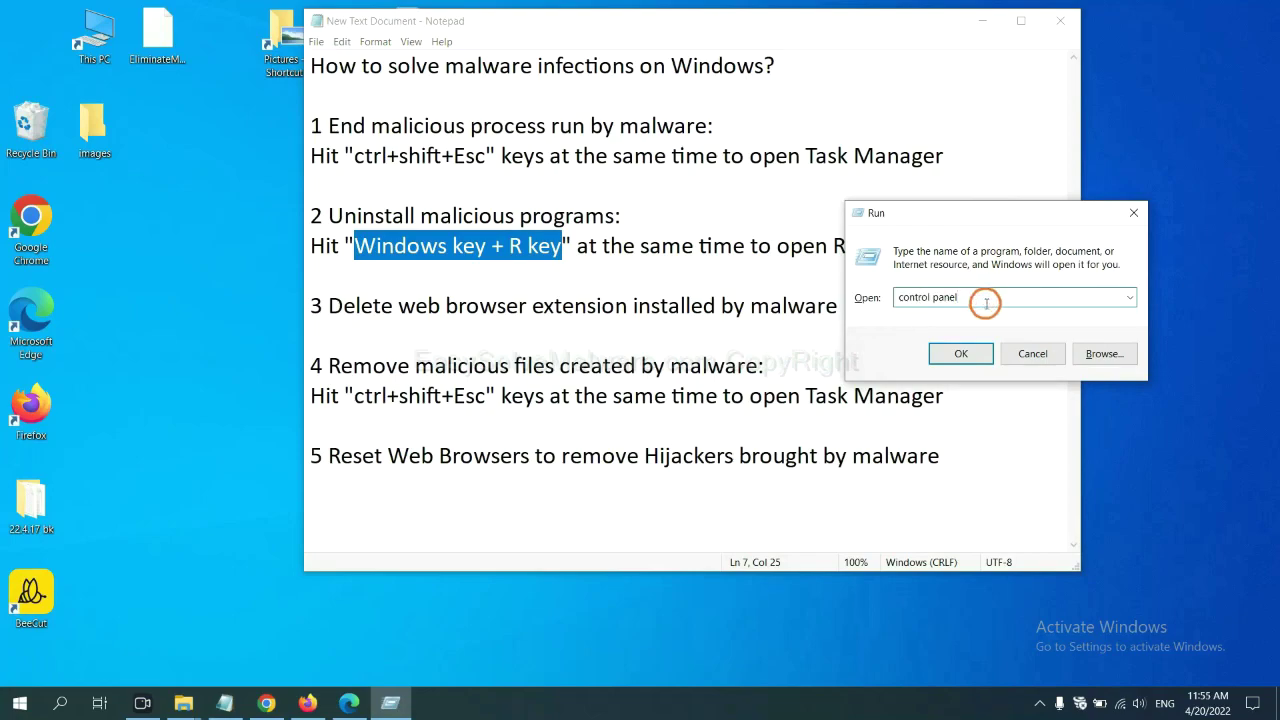
left_click_drag(993, 297, 878, 297)
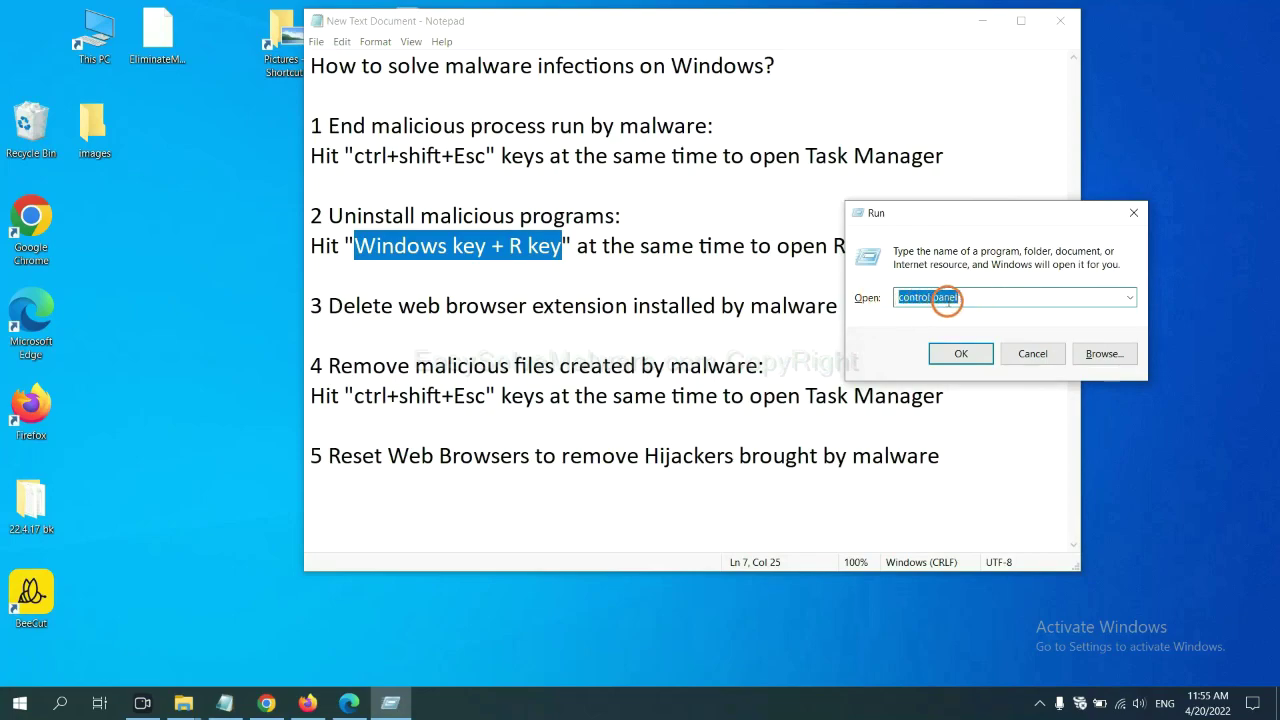
left_click(957, 360)
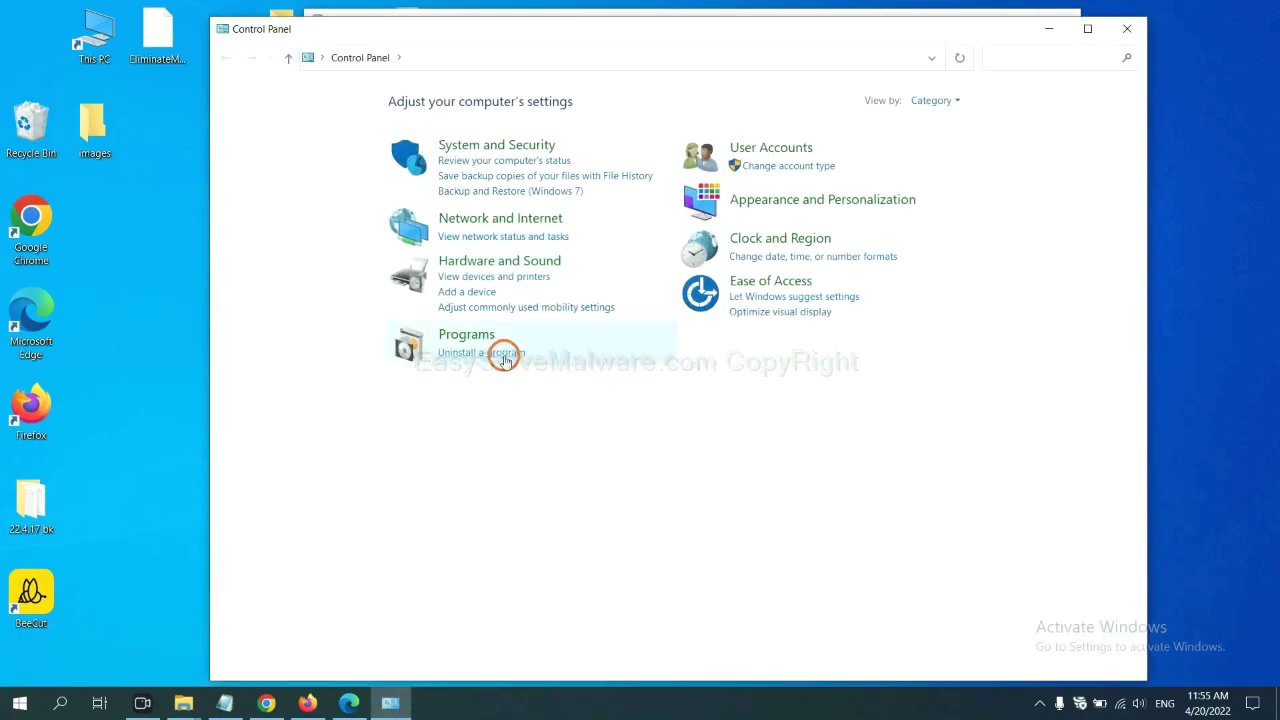
Examine the installed programs with Xiph.Org Open Codecs 0.85.17777 selected as the uninstall candidate, and close the list.
left_click(504, 356)
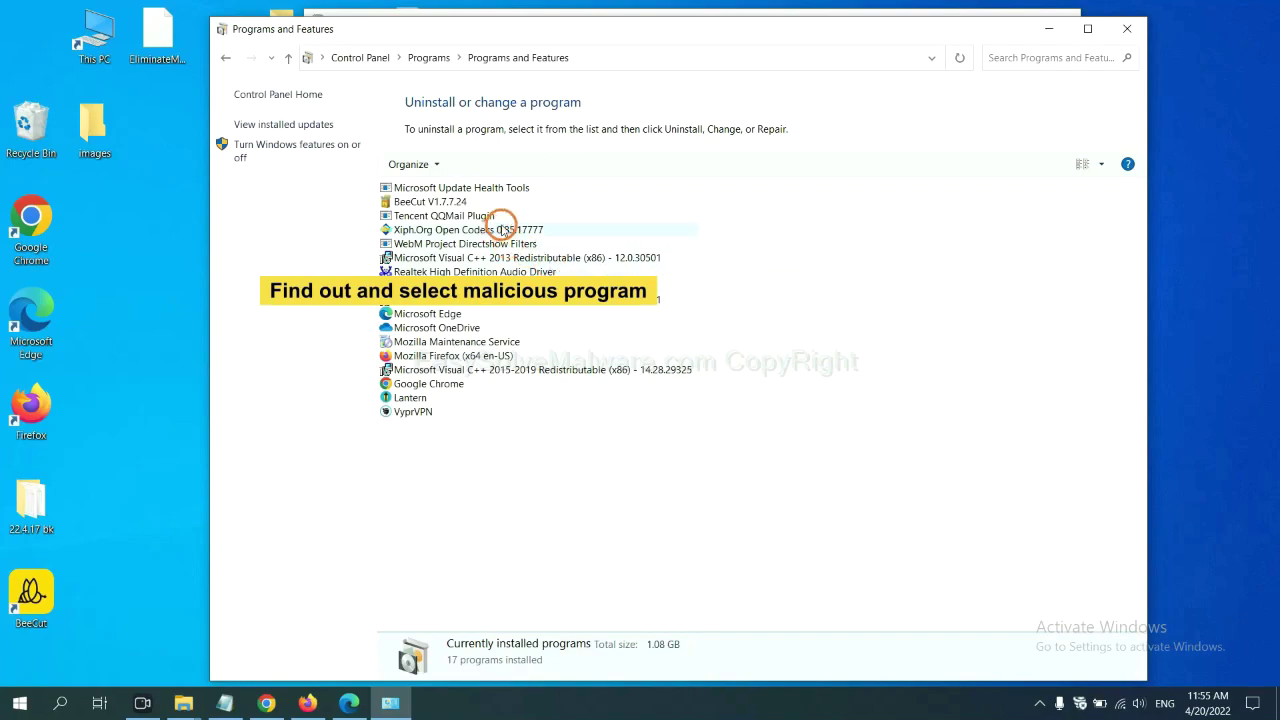
left_click(503, 229)
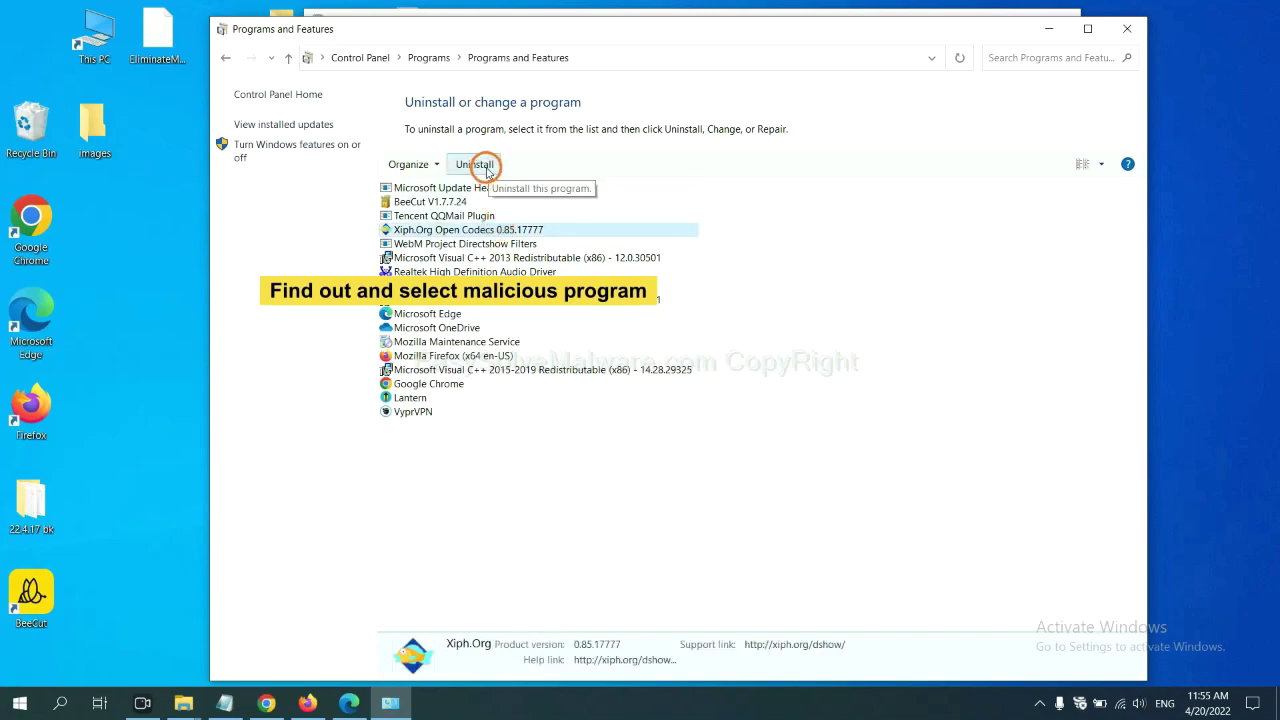
left_click(1128, 30)
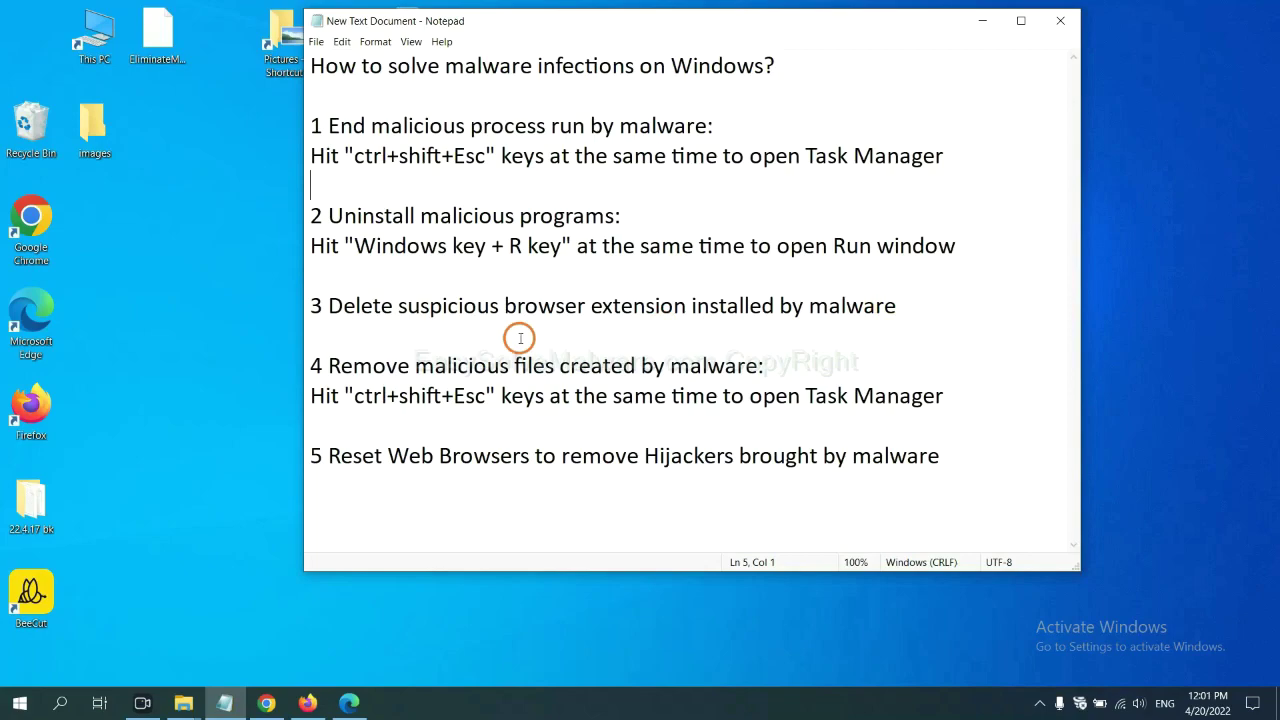
Switch to Chrome and open its Extensions page to check for suspicious extensions.
left_click(272, 702)
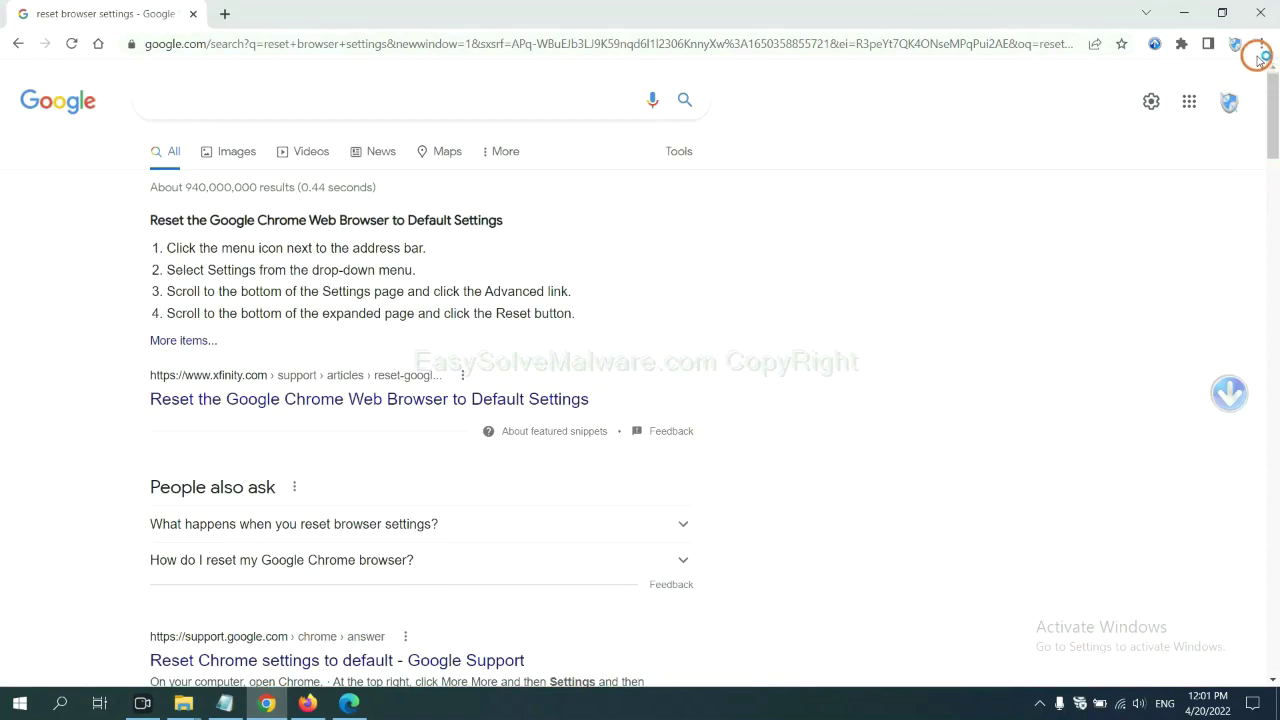
left_click(1261, 46)
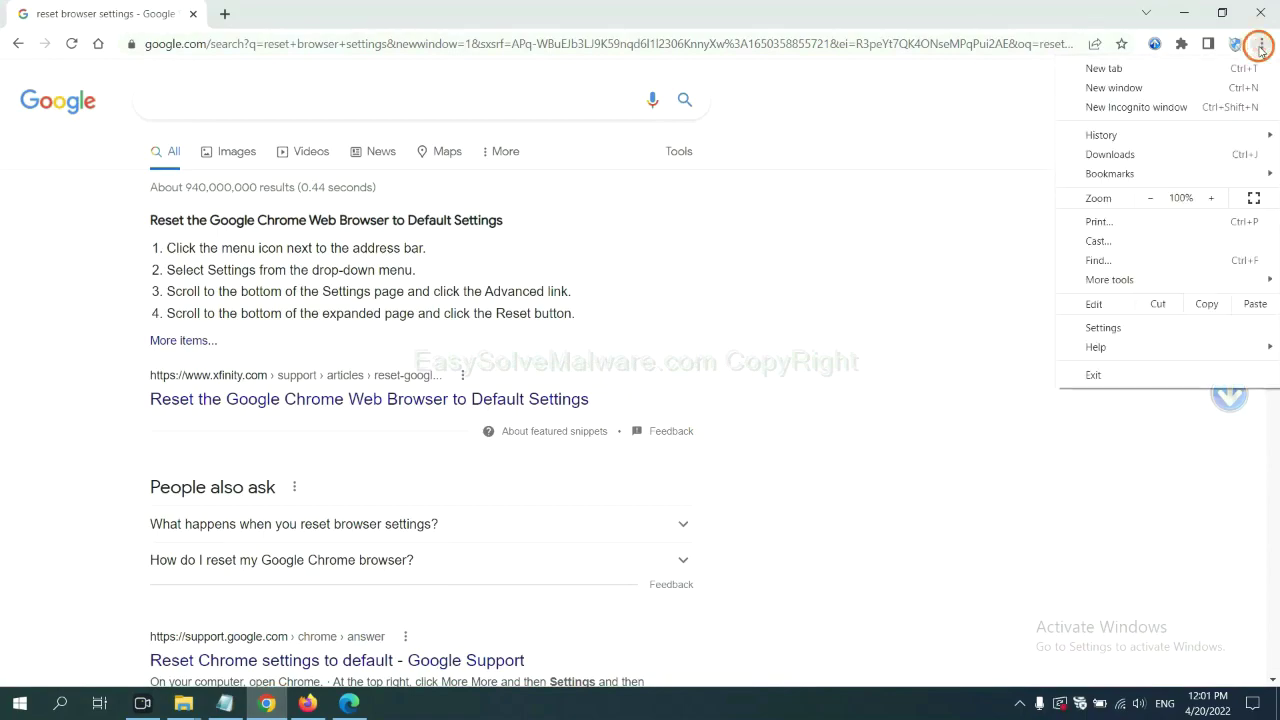
mouse_move(1148, 280)
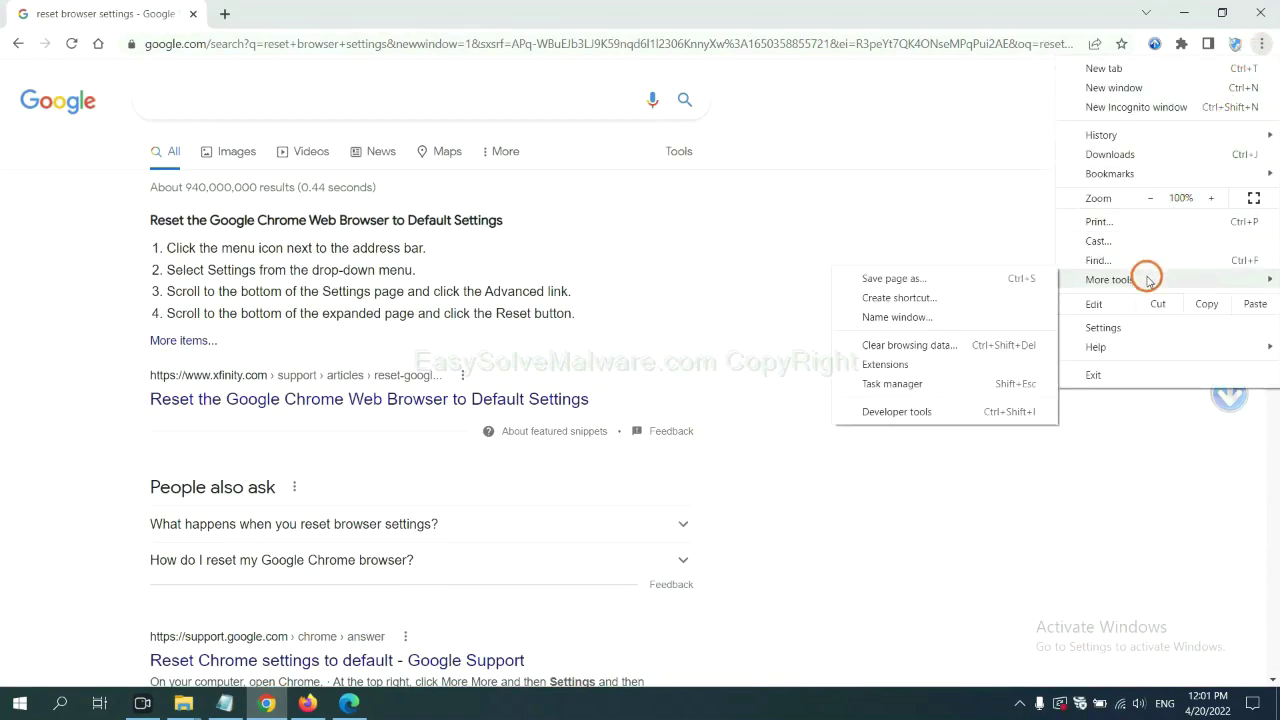
left_click(942, 363)
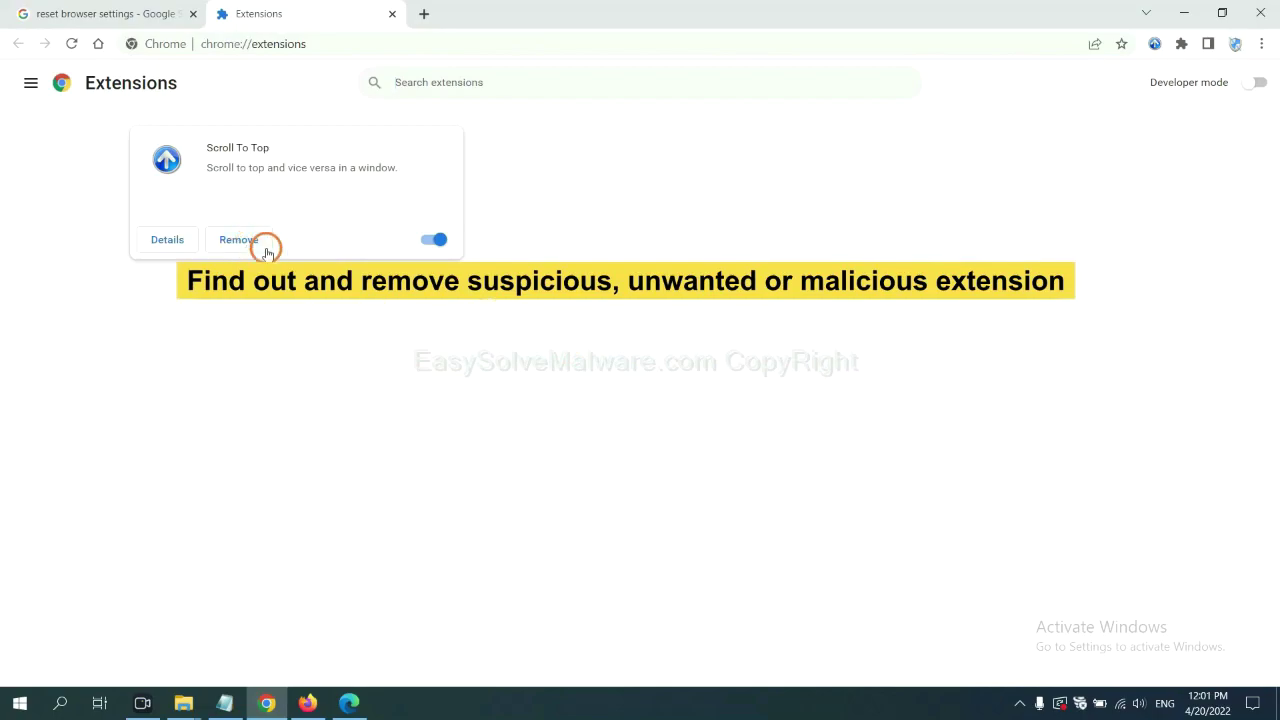
Switch to Firefox and open the removal options of the GIPHY for Firefox extension in the Add-ons Manager.
left_click(306, 702)
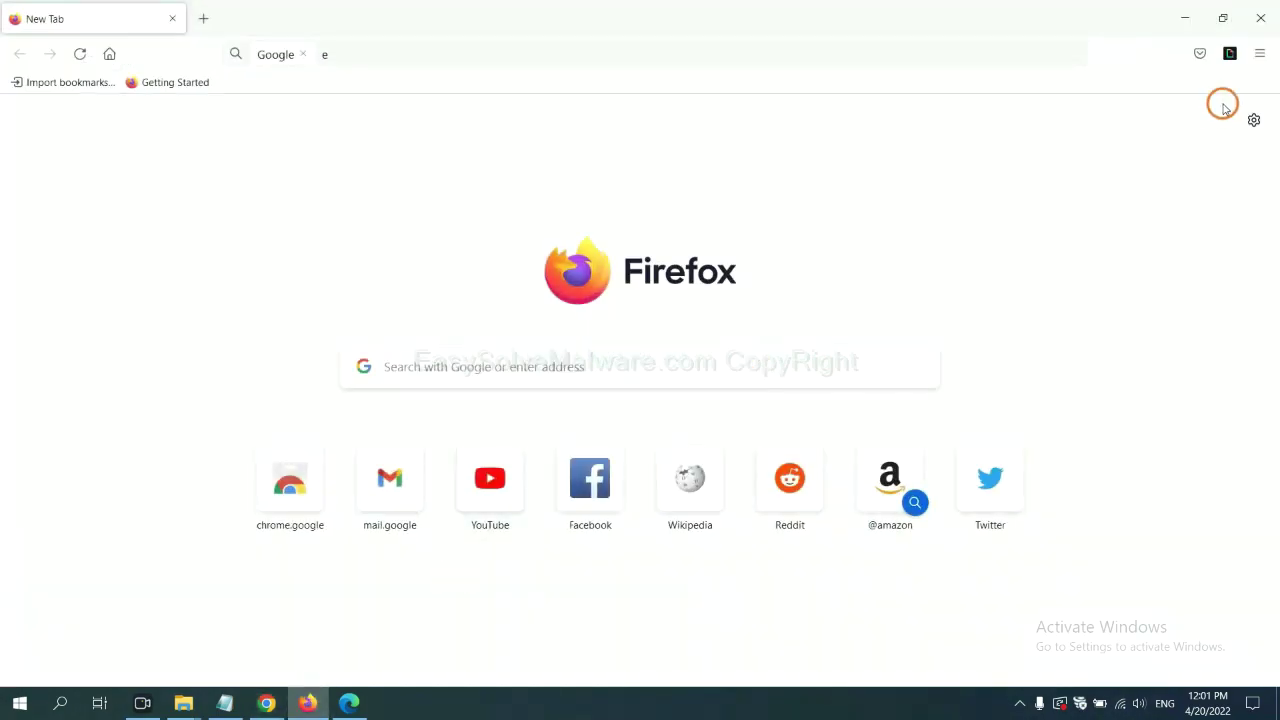
left_click(1263, 55)
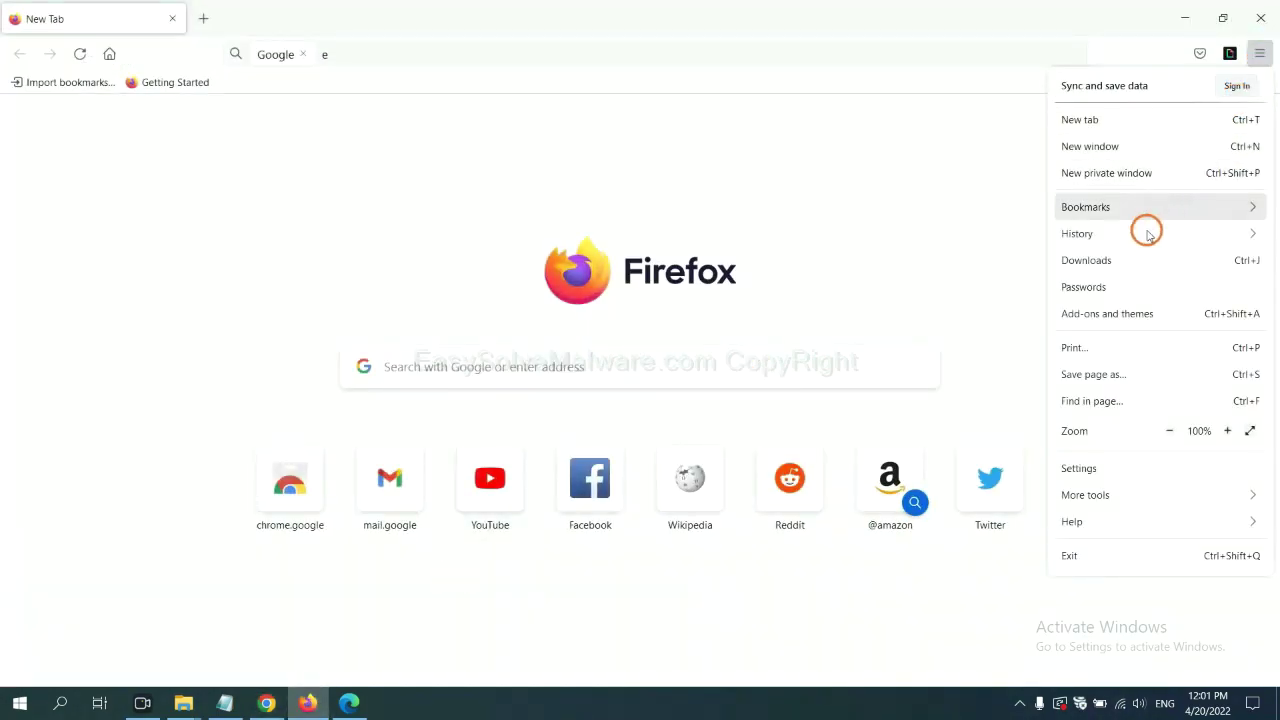
left_click(1118, 320)
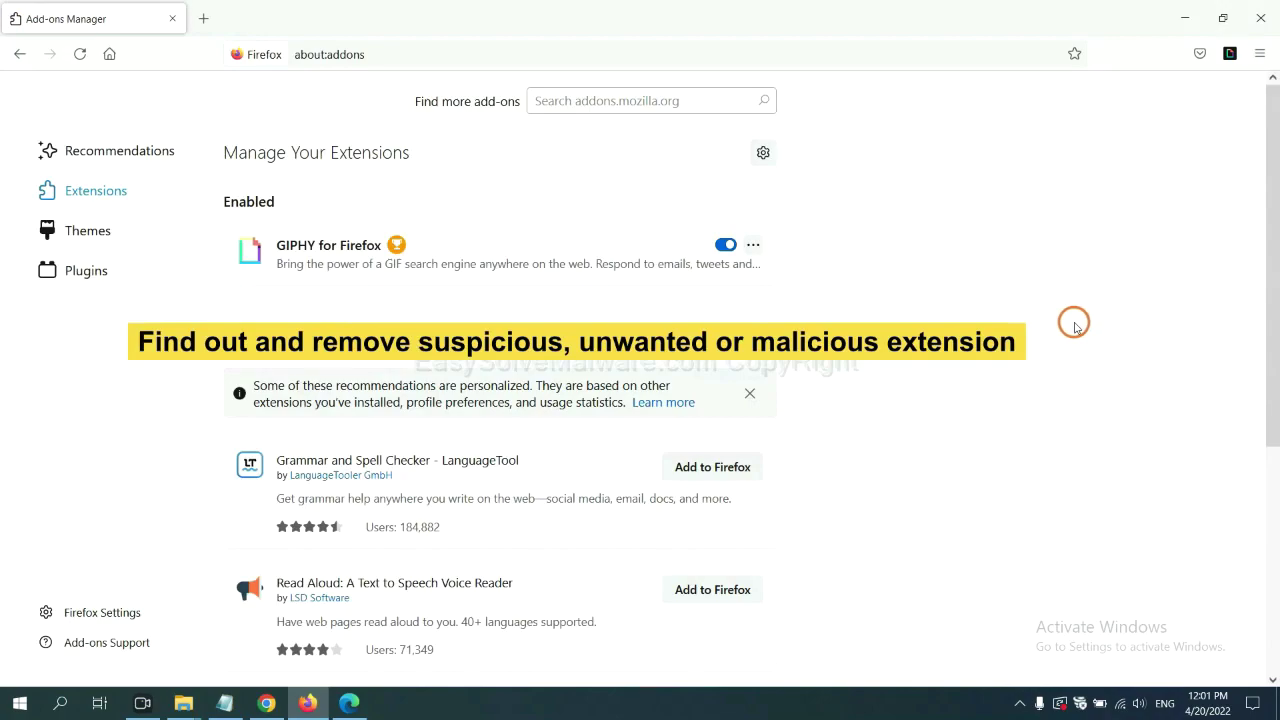
left_click(753, 246)
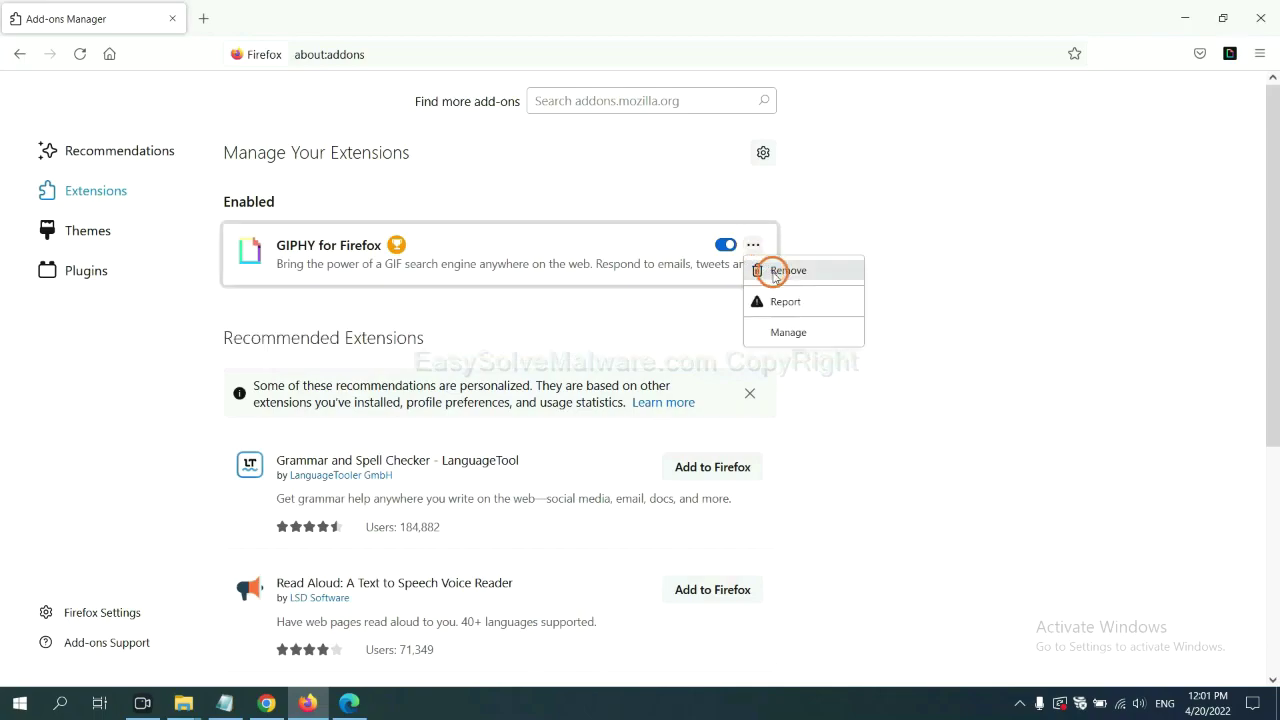
Switch to Microsoft Edge and open its extension management page to check the installed extensions.
left_click(348, 705)
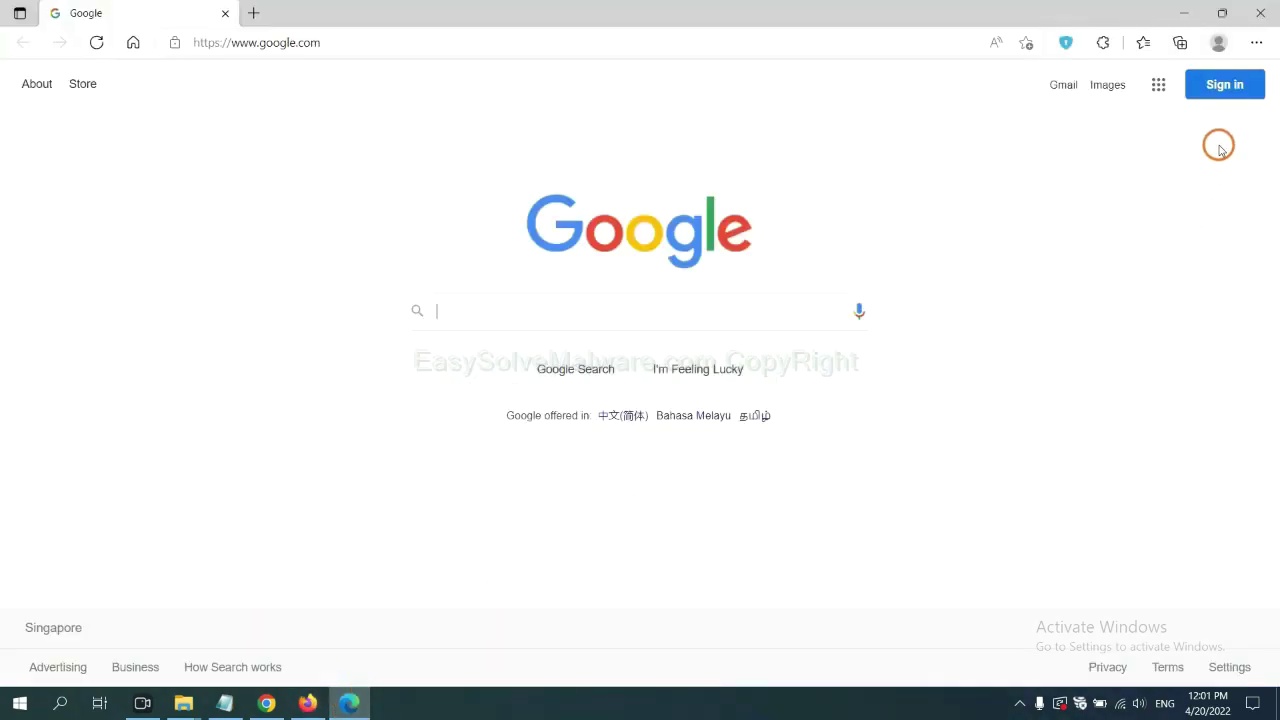
left_click(1255, 44)
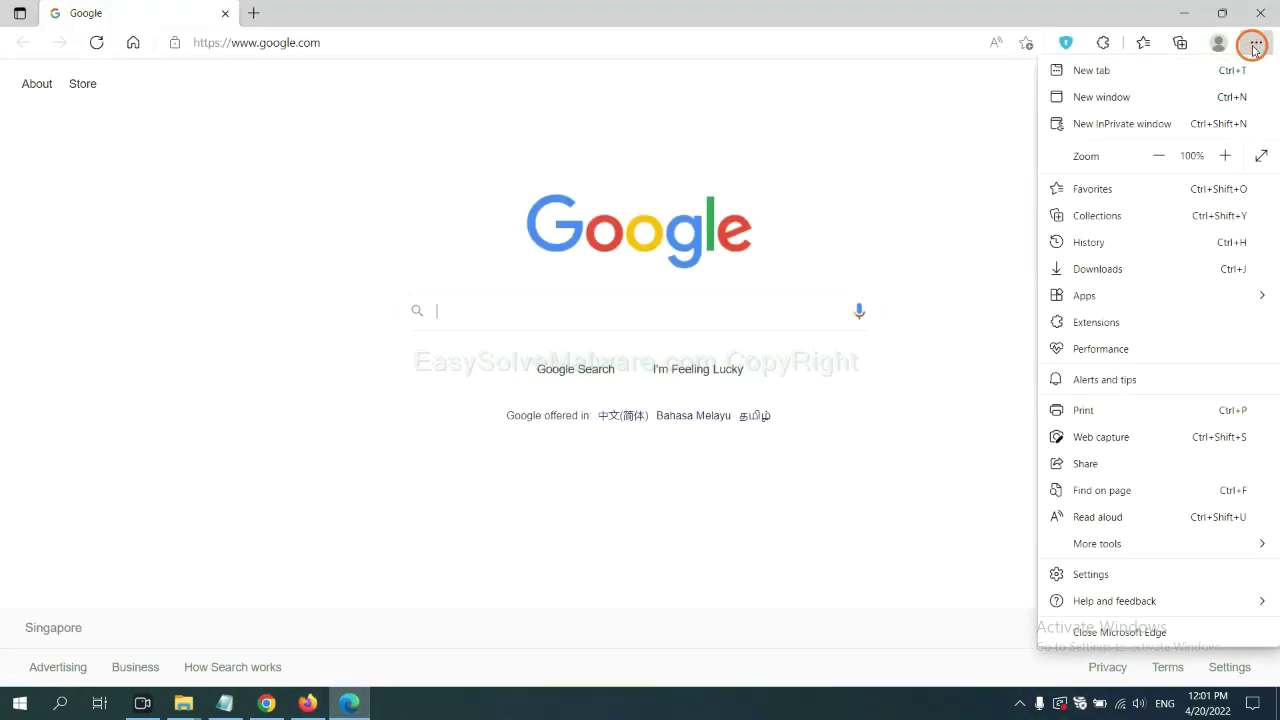
right_click(1101, 325)
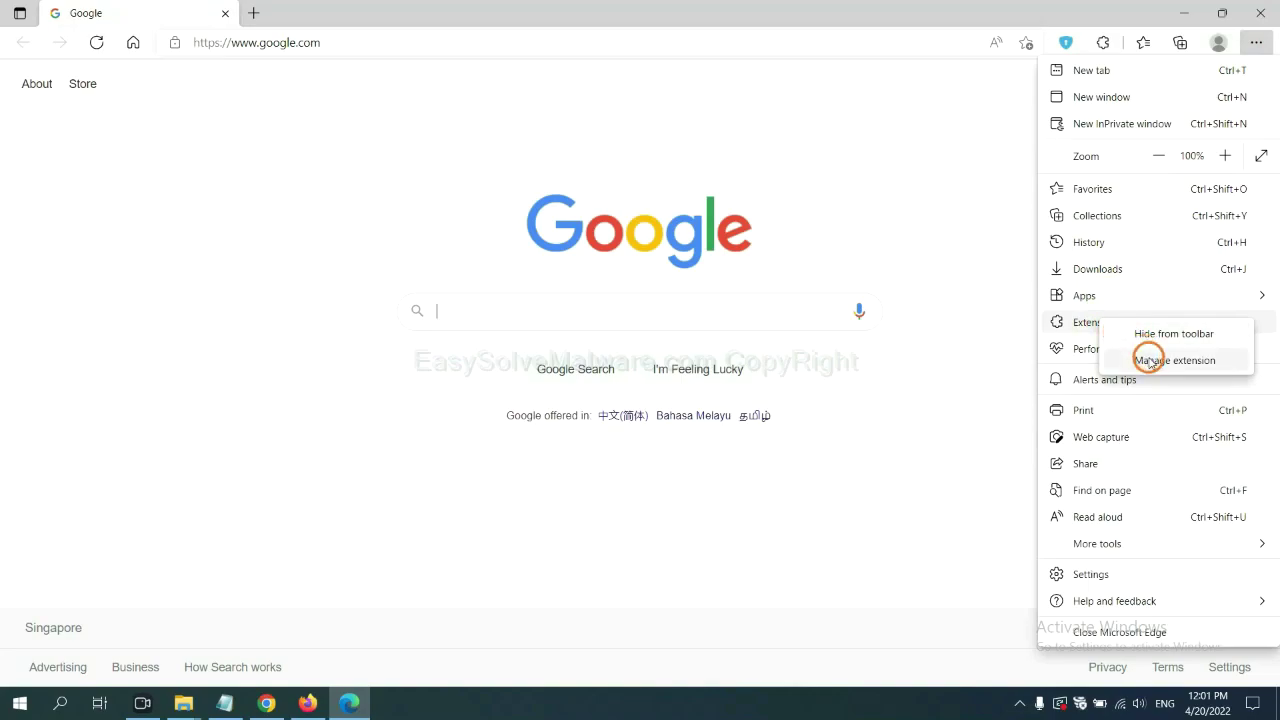
left_click(1149, 361)
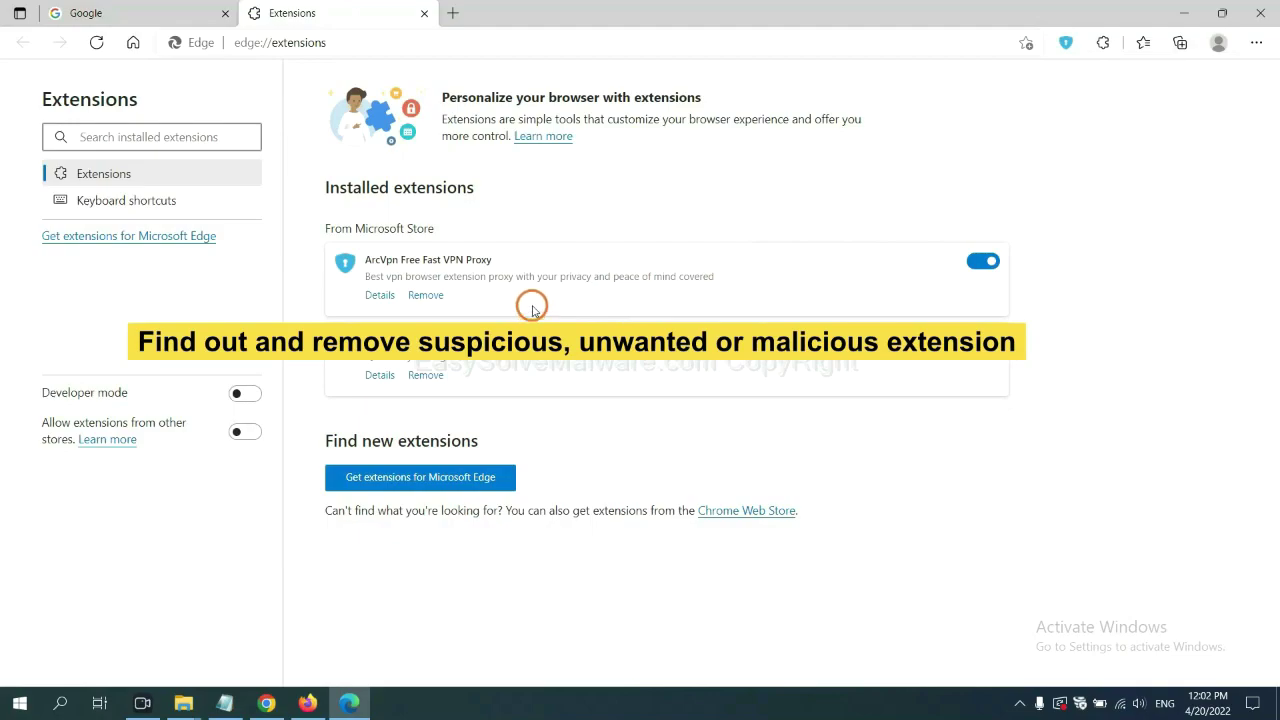
Remove the ArcVpn Free Fast VPN Proxy extension from Microsoft Edge and confirm its removal.
left_click(426, 296)
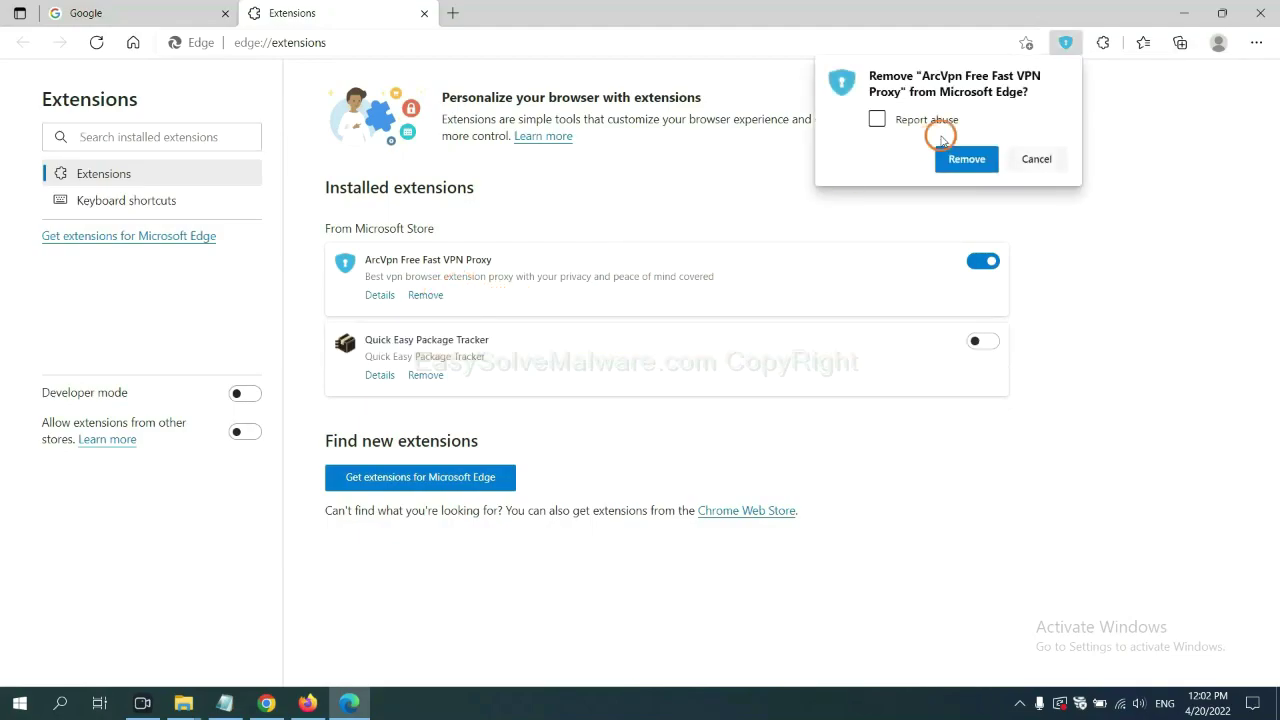
left_click(962, 162)
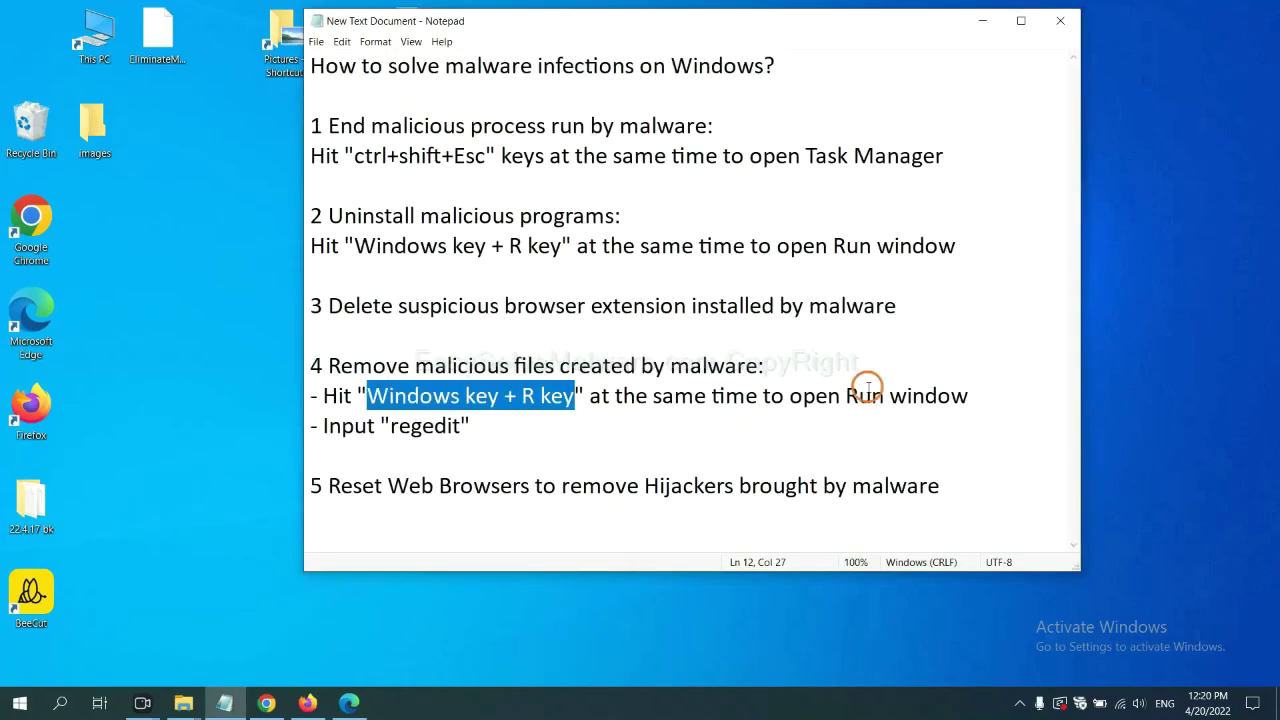
Review the Notepad instructions for removing malicious files, and open the Registry Editor by running regedit from the Run window.
left_click(868, 392)
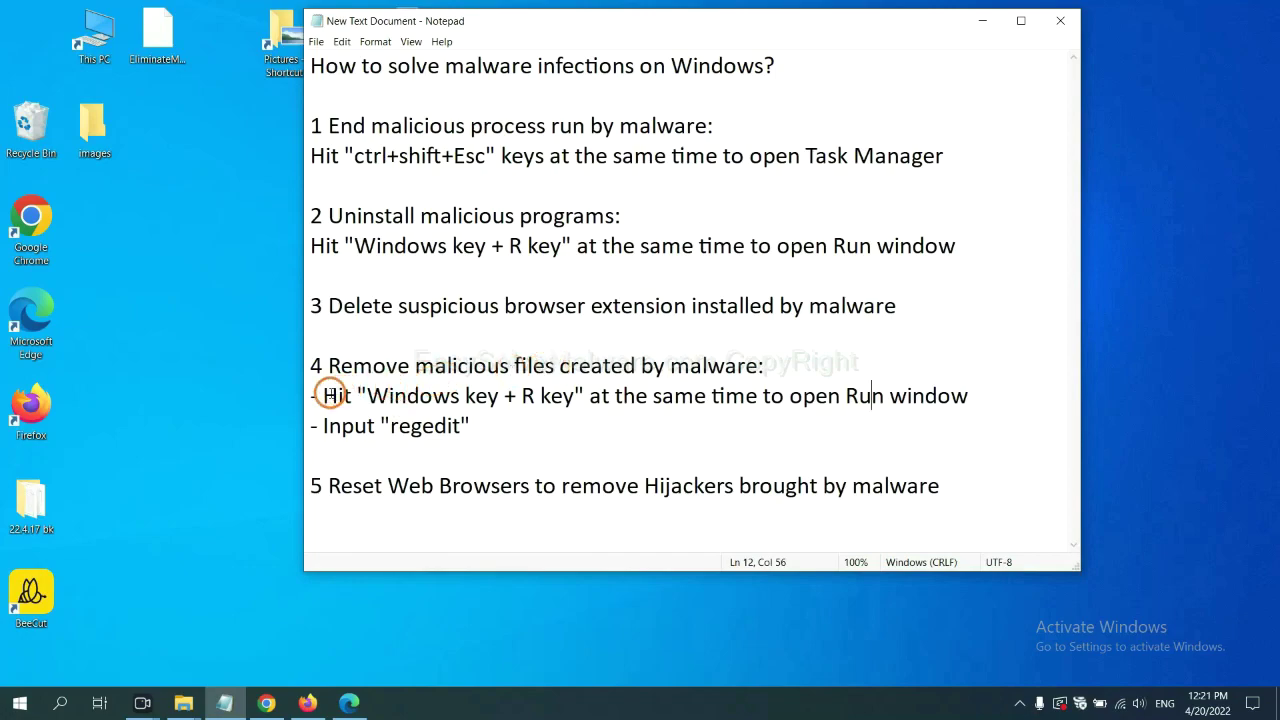
left_click_drag(332, 396, 726, 411)
left_click(743, 403)
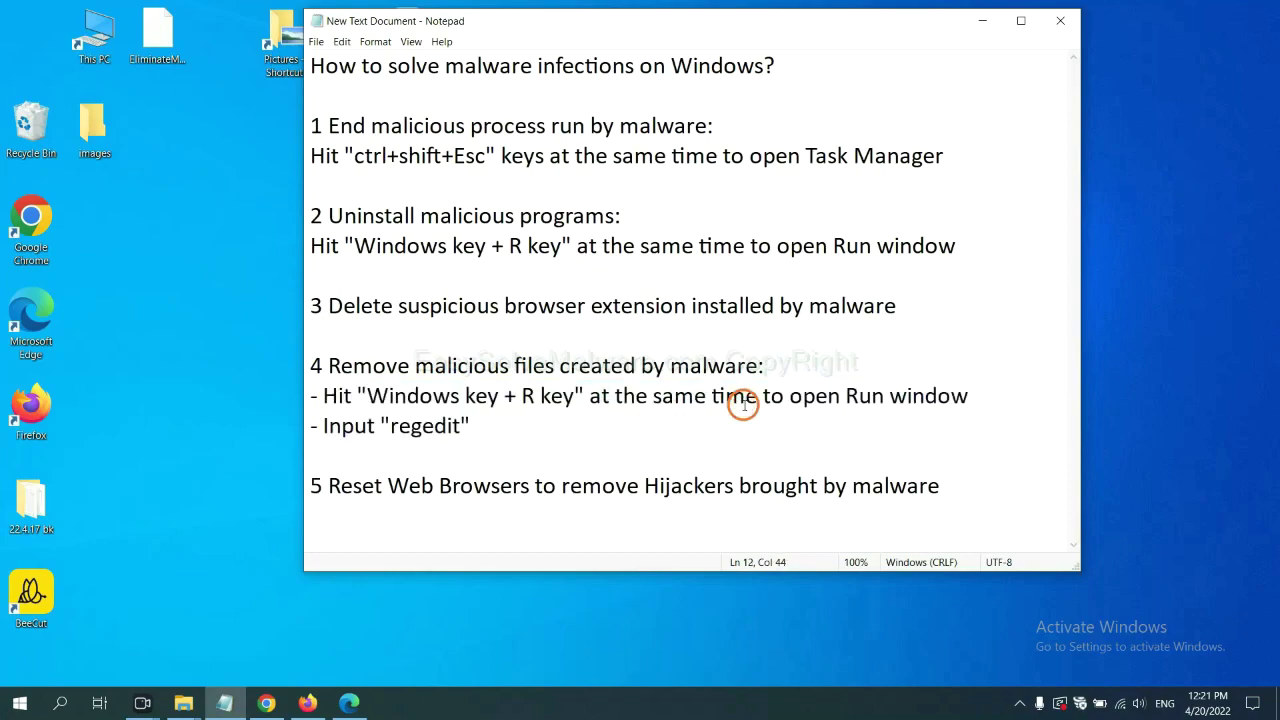
key("super+r")
left_click_drag(234, 506, 1024, 263)
left_click(903, 351)
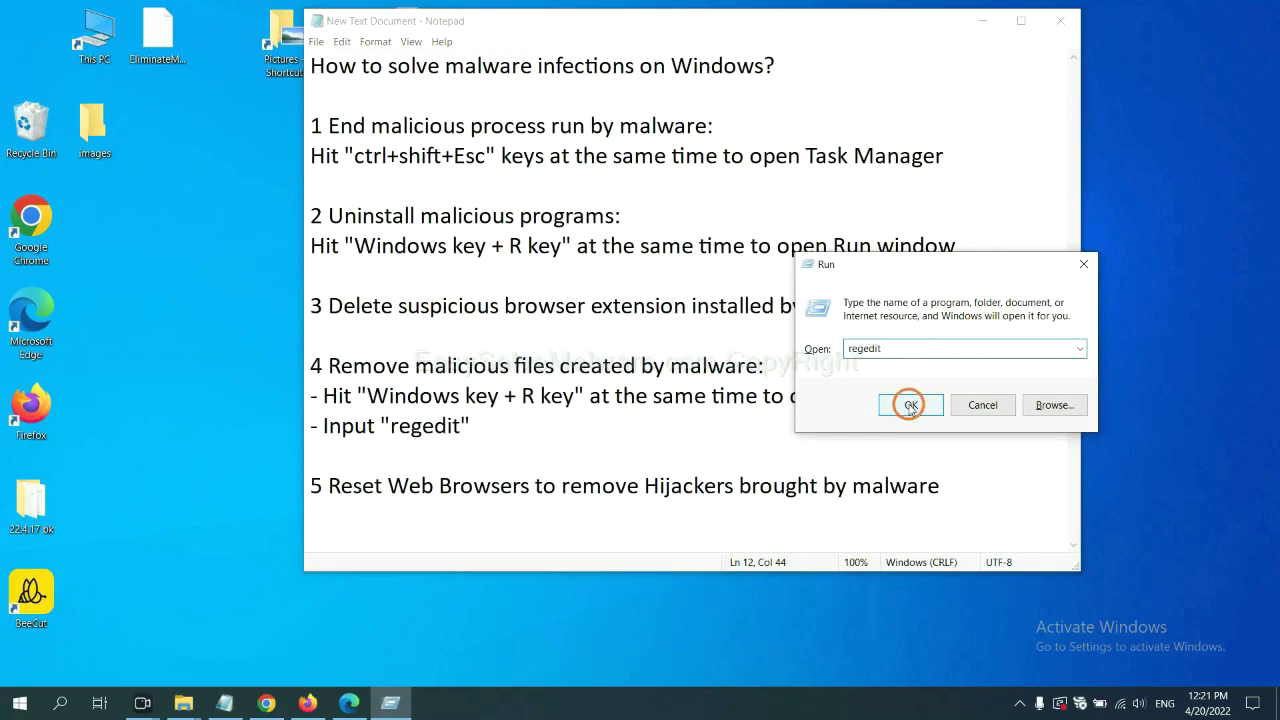
left_click(909, 404)
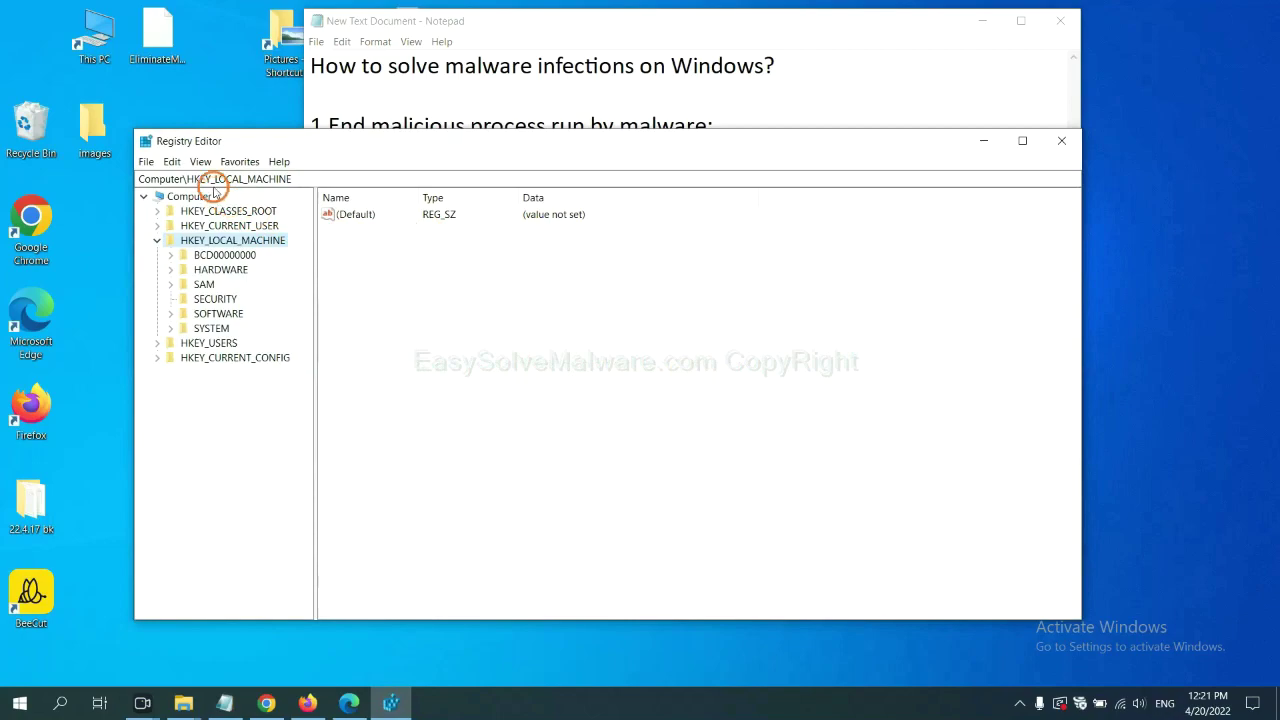
Search the registry's keys, values and data for the malware's name, and open the options of the FEATURE_BROWSER_EMULATION key.
left_click(178, 163)
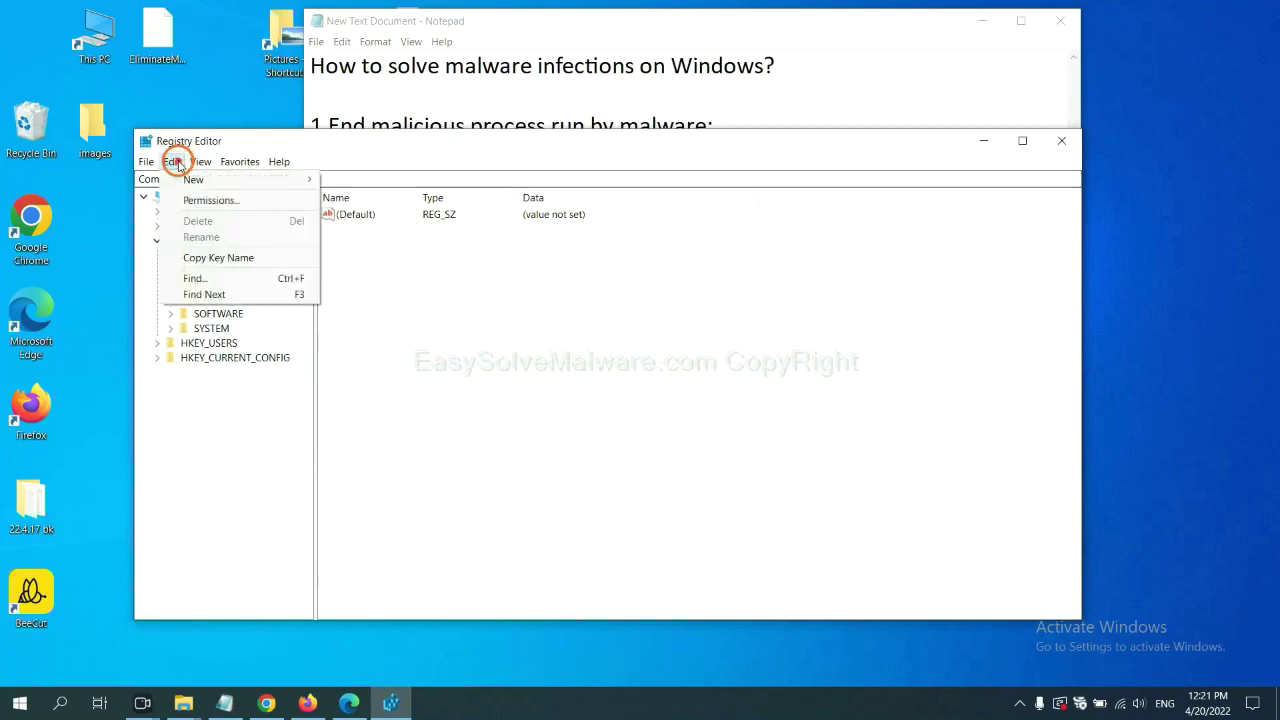
left_click(225, 280)
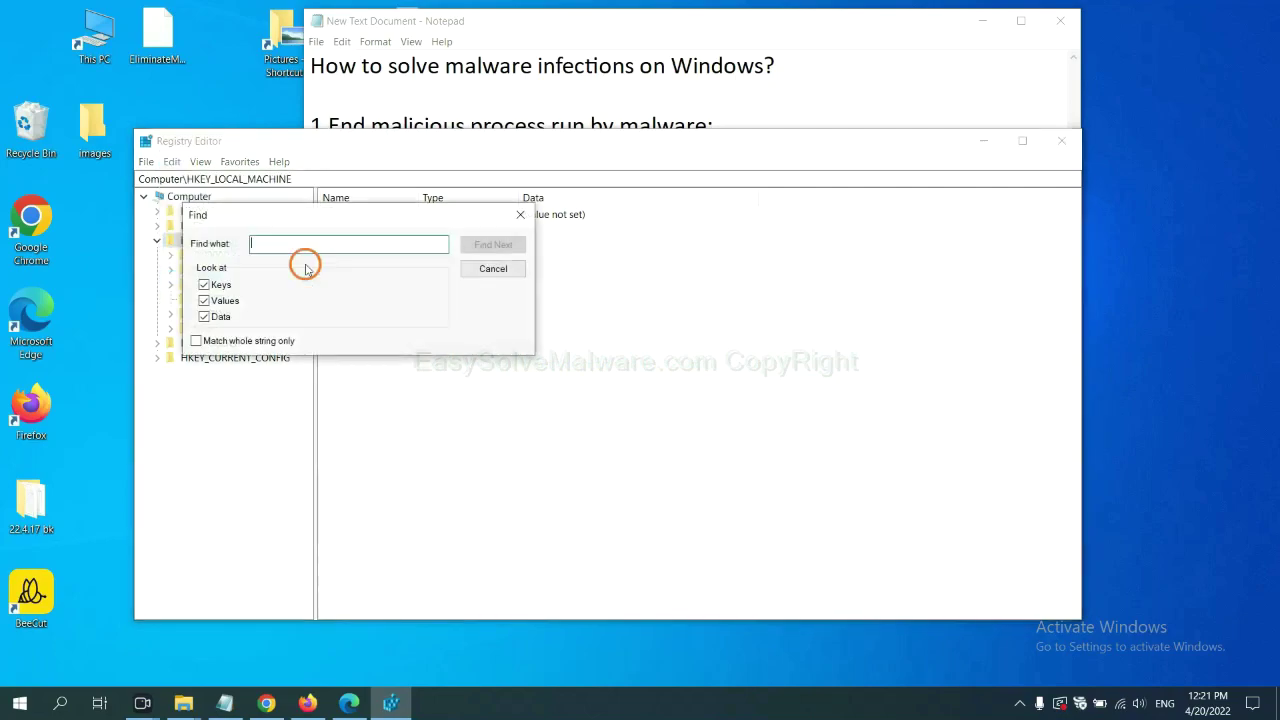
left_click_drag(360, 209, 489, 245)
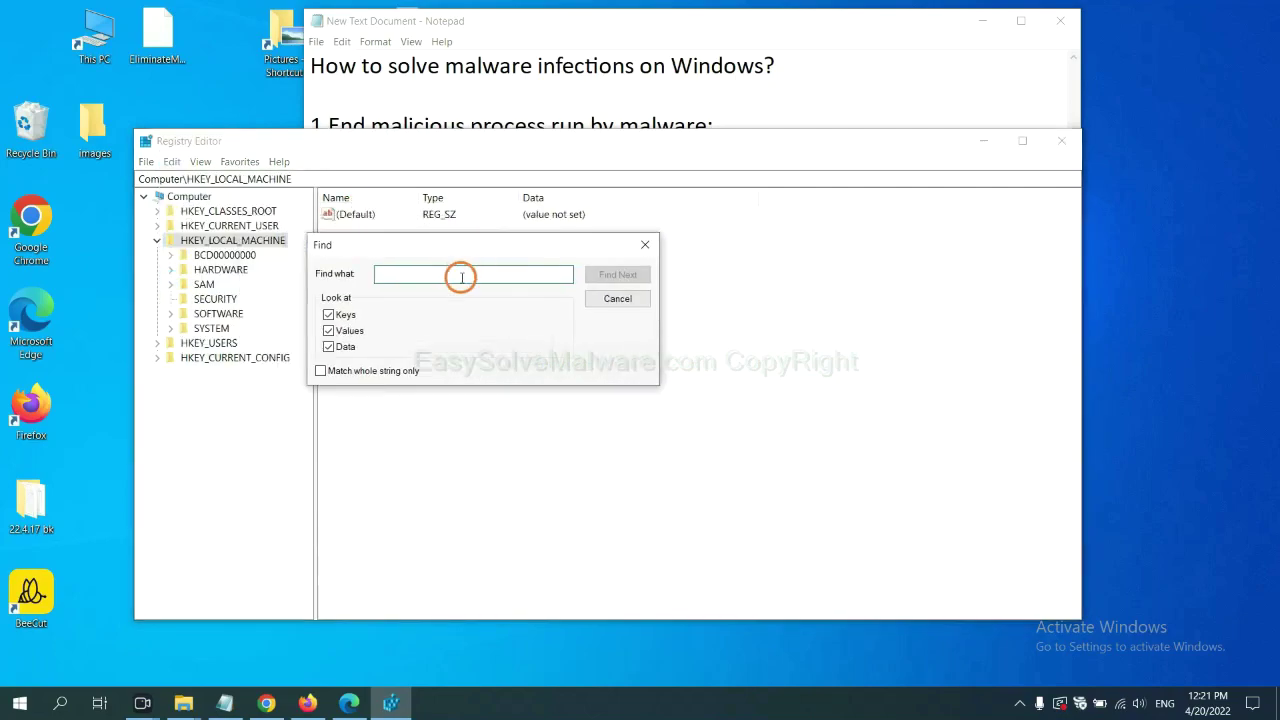
left_click(462, 279)
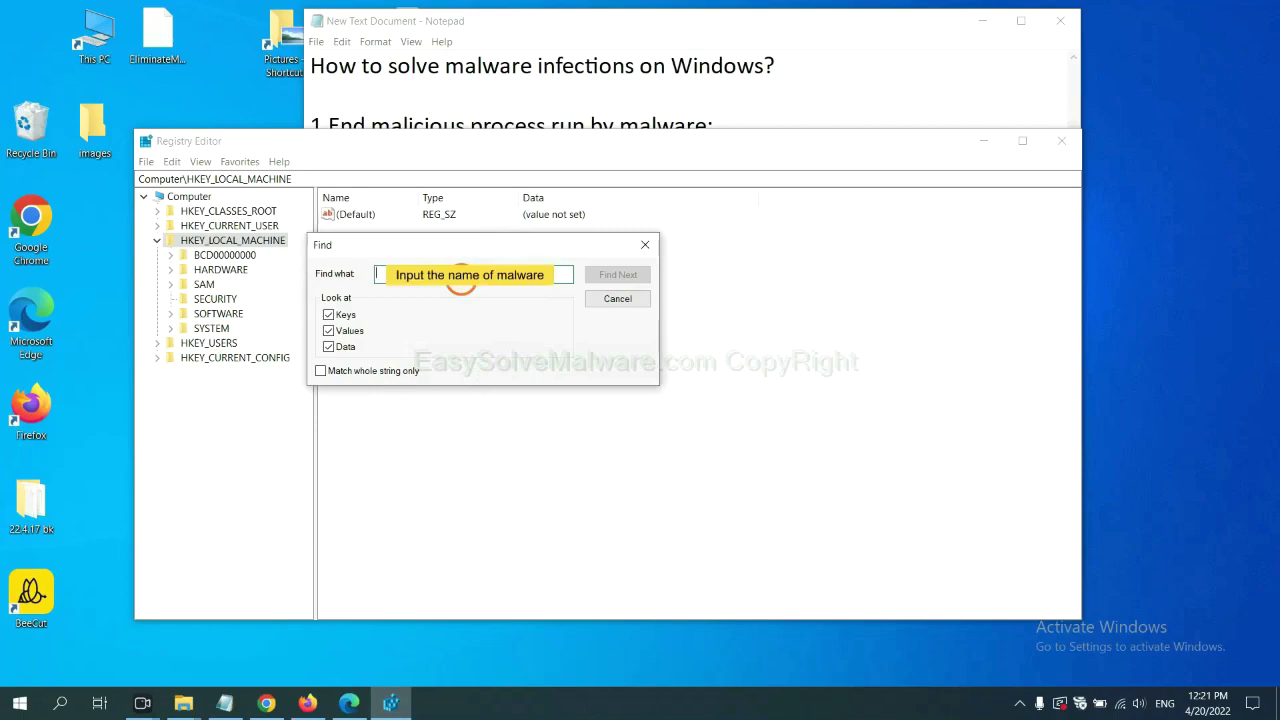
type("be")
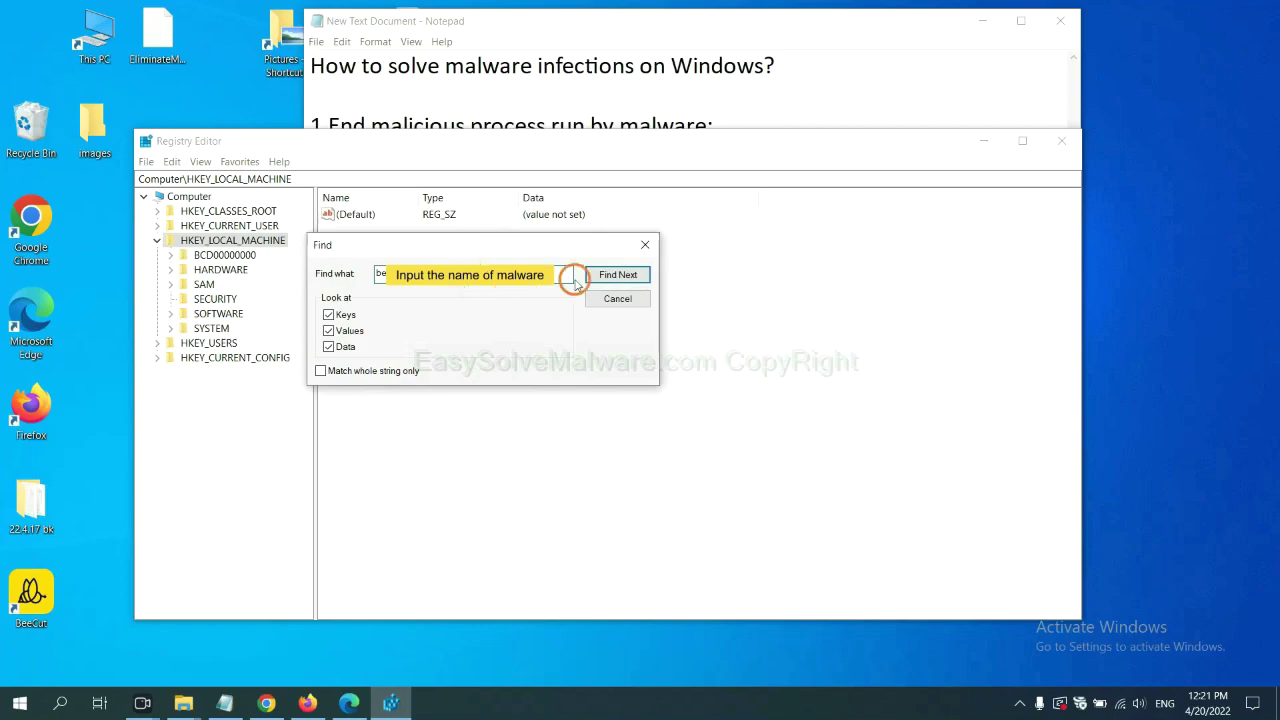
left_click(617, 275)
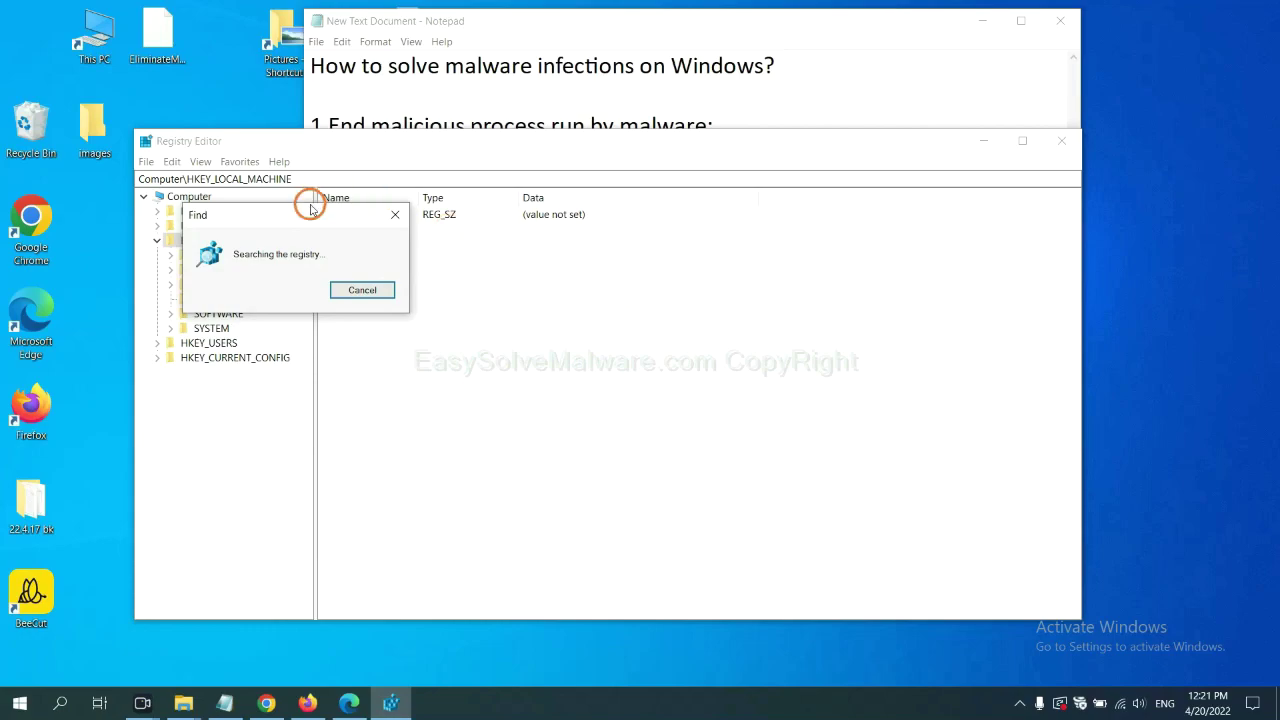
left_click_drag(309, 210, 514, 211)
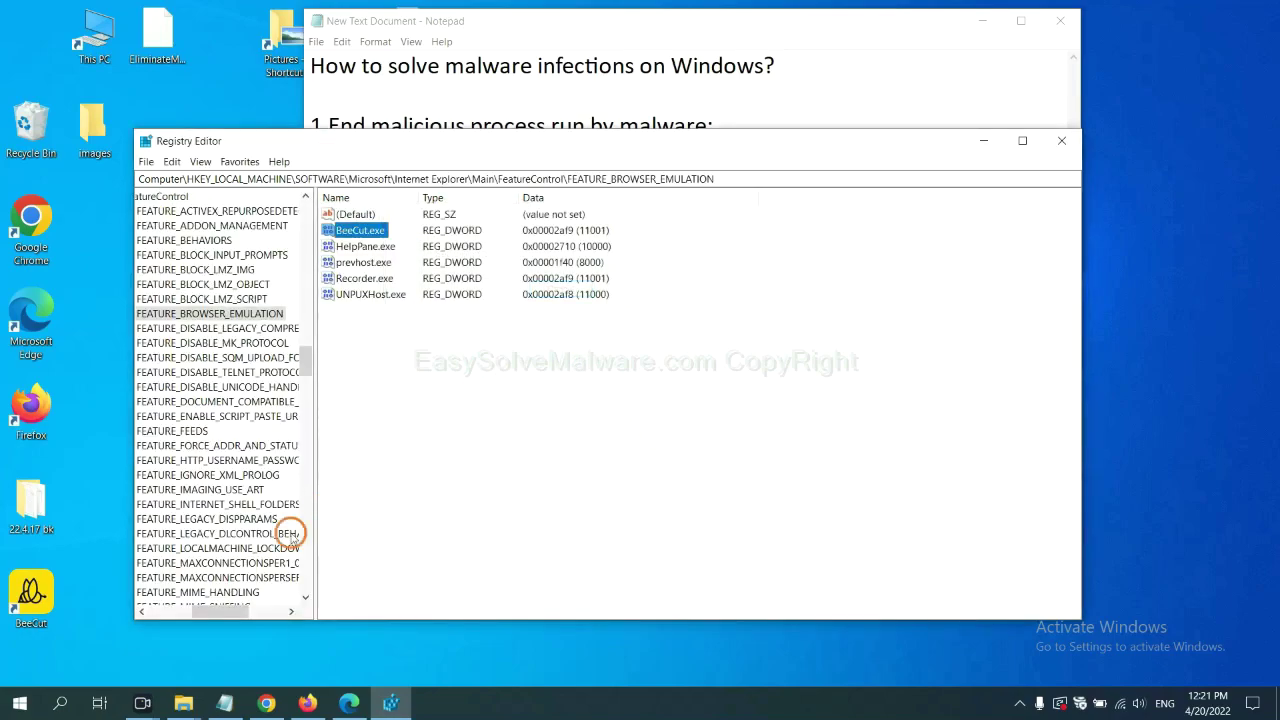
mouse_move(219, 612)
left_mouse_down()
mouse_move(190, 611)
mouse_move(206, 609)
left_mouse_up()
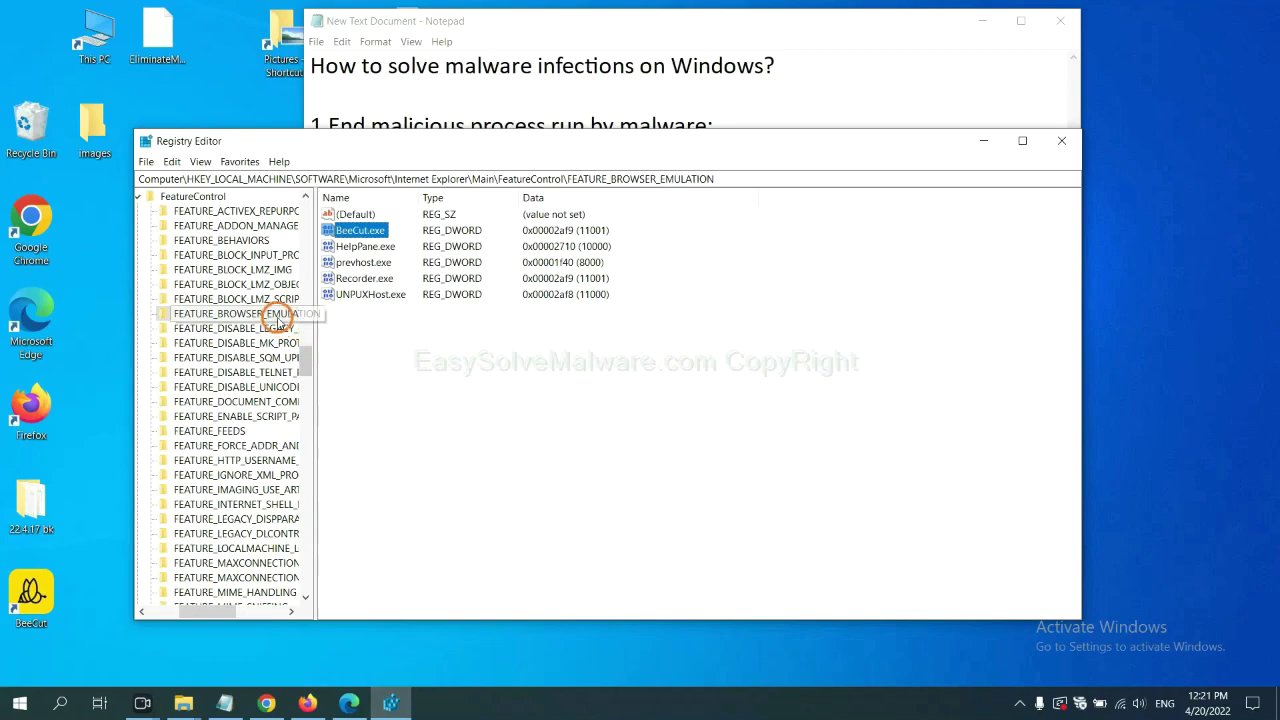
right_click(258, 314)
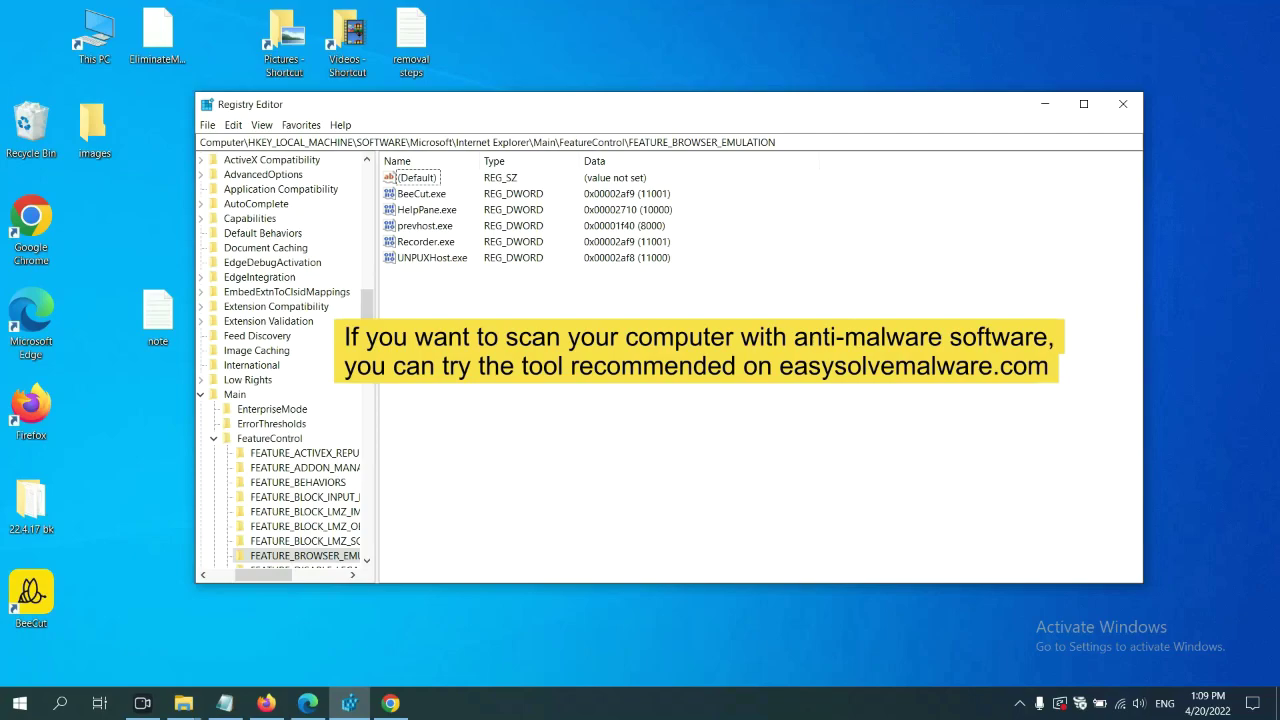
Switch to Chrome and examine the easysolvemalware.com page for the removal steps and the SpyHunter for Windows download.
left_click(391, 703)
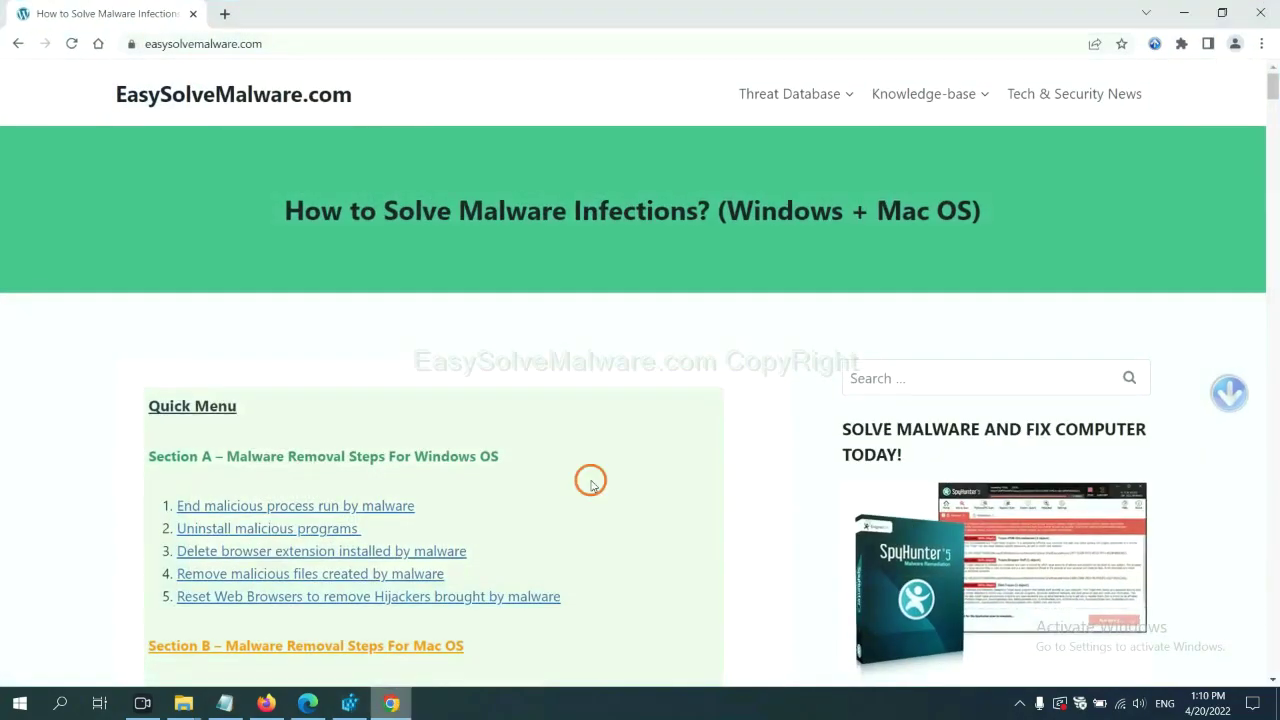
scroll(931, 446, "down", 1)
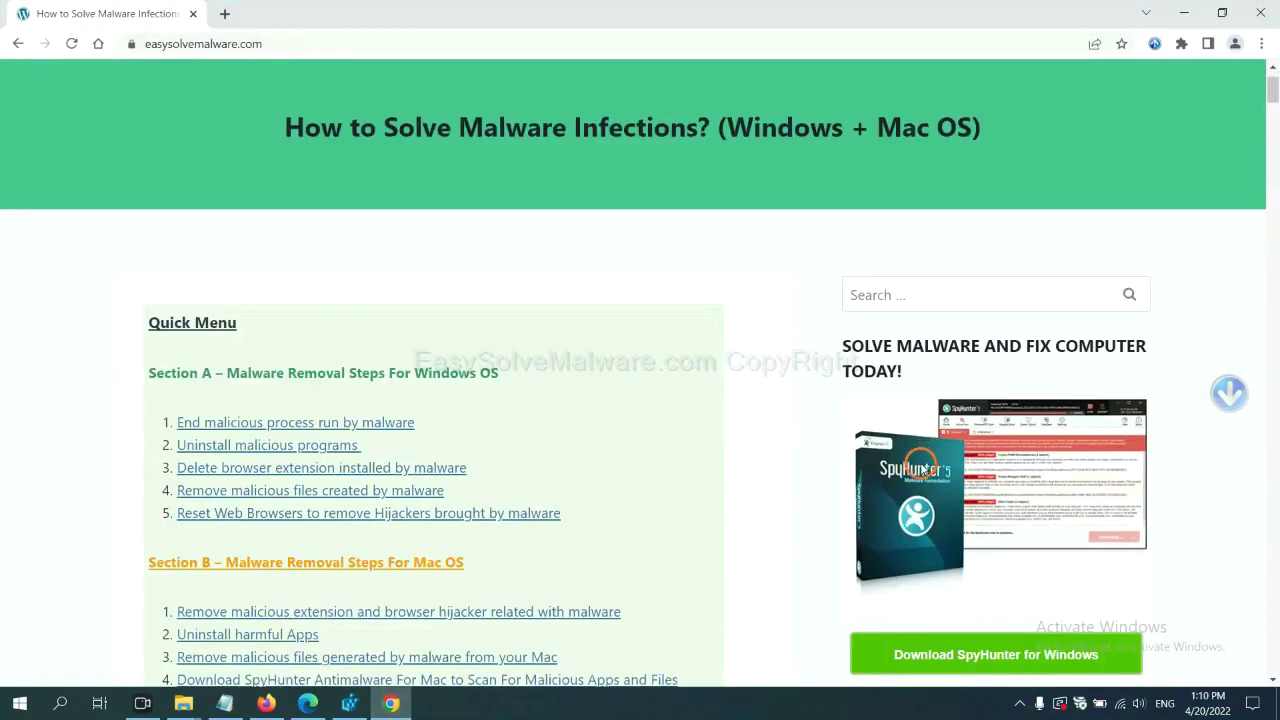
scroll(924, 466, "up", 1)
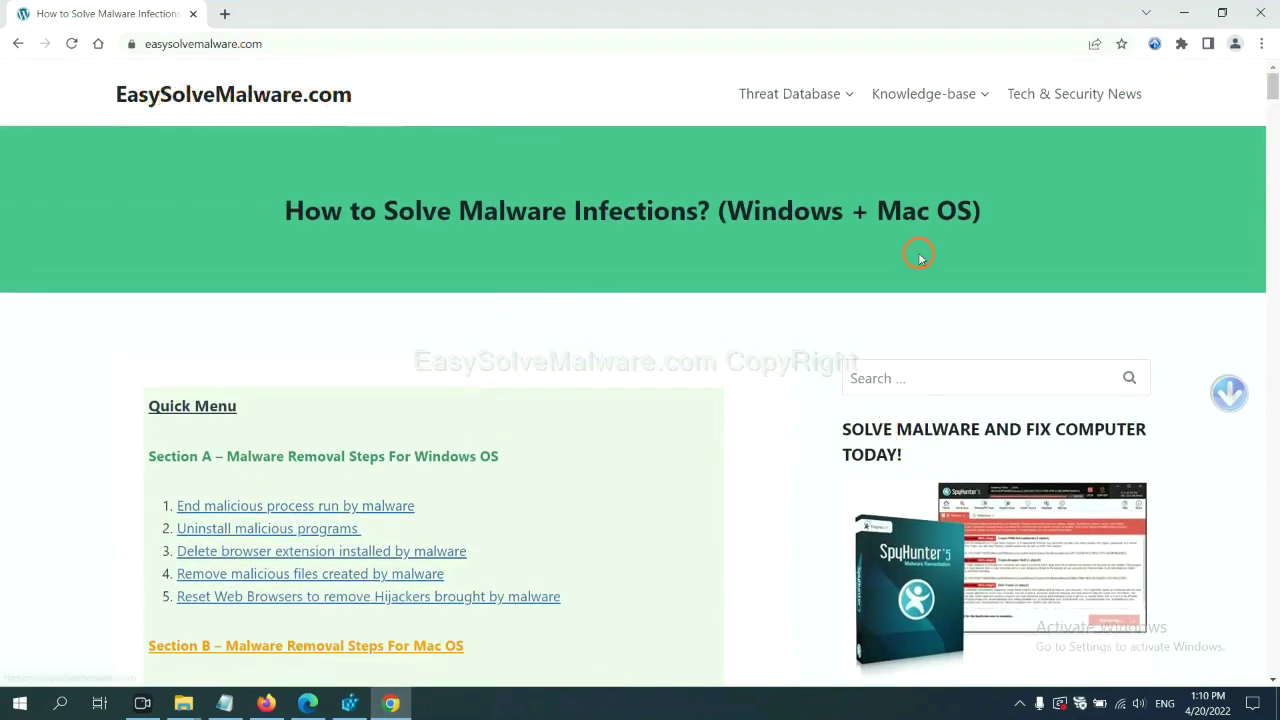
scroll(1060, 490, "down", 3)
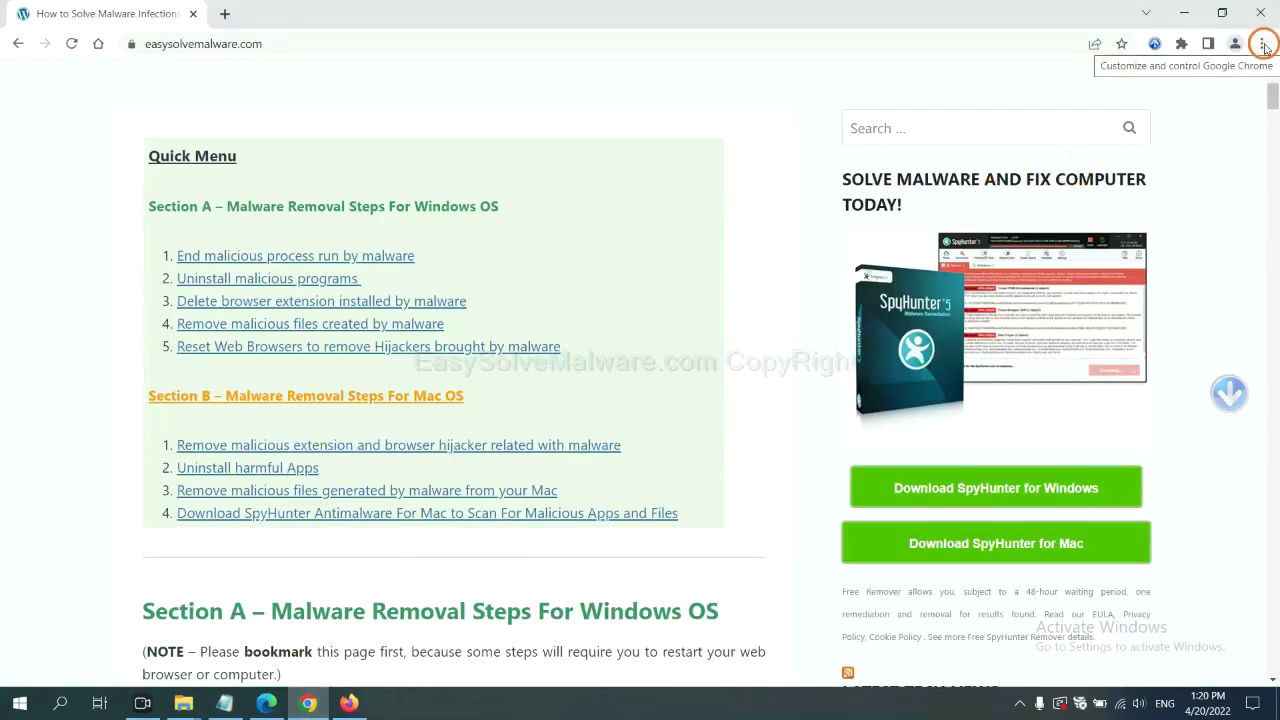
Search Chrome's settings for "reset" and open the confirmation for restoring settings to their original defaults.
left_click(1263, 44)
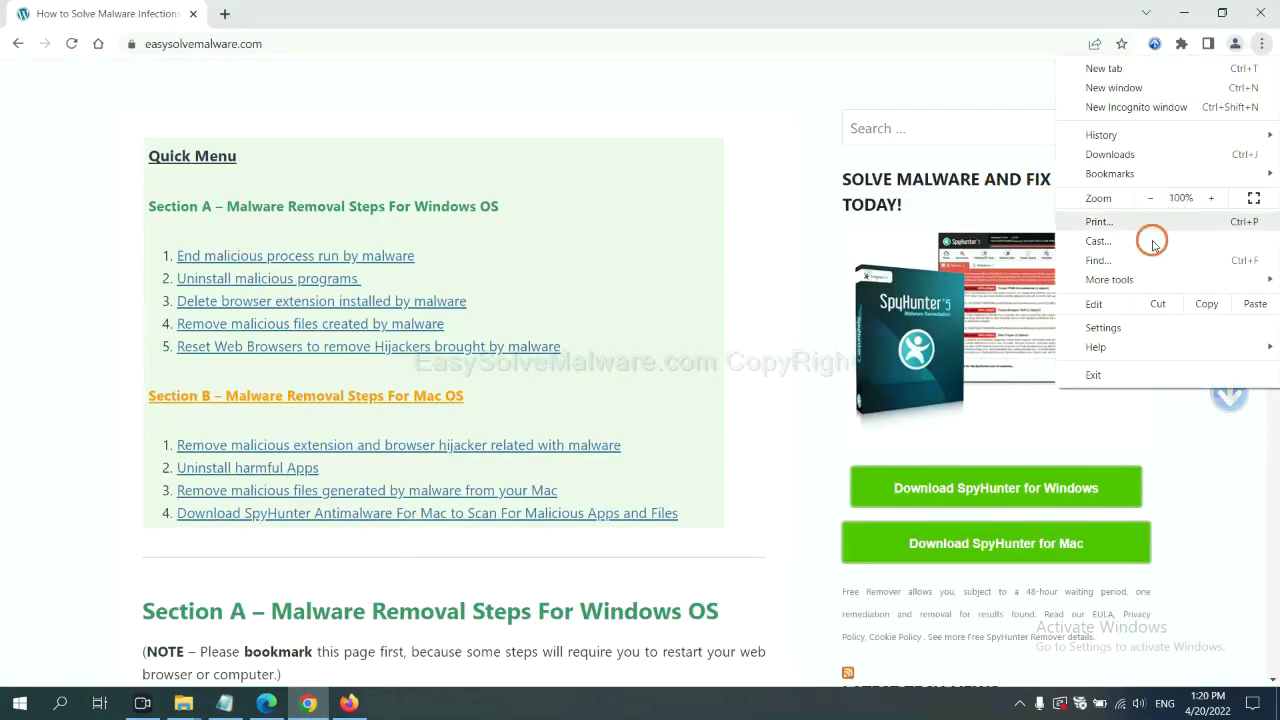
left_click(1115, 325)
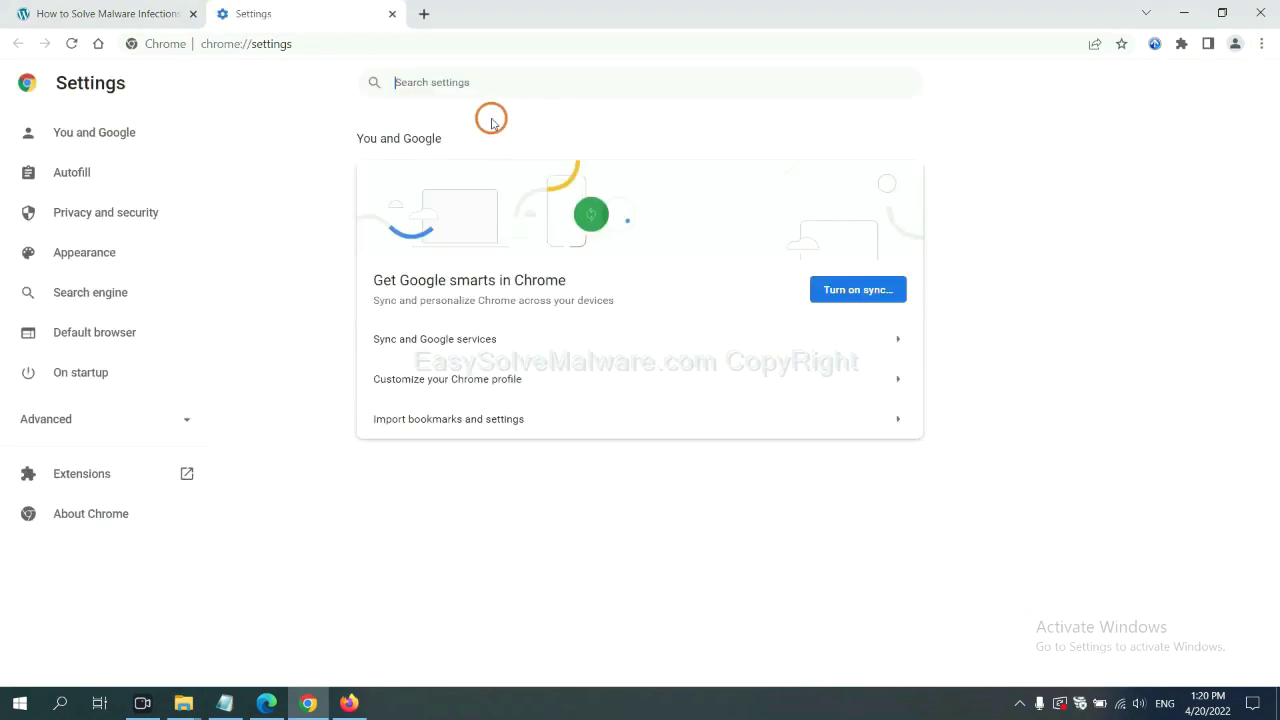
type("reset")
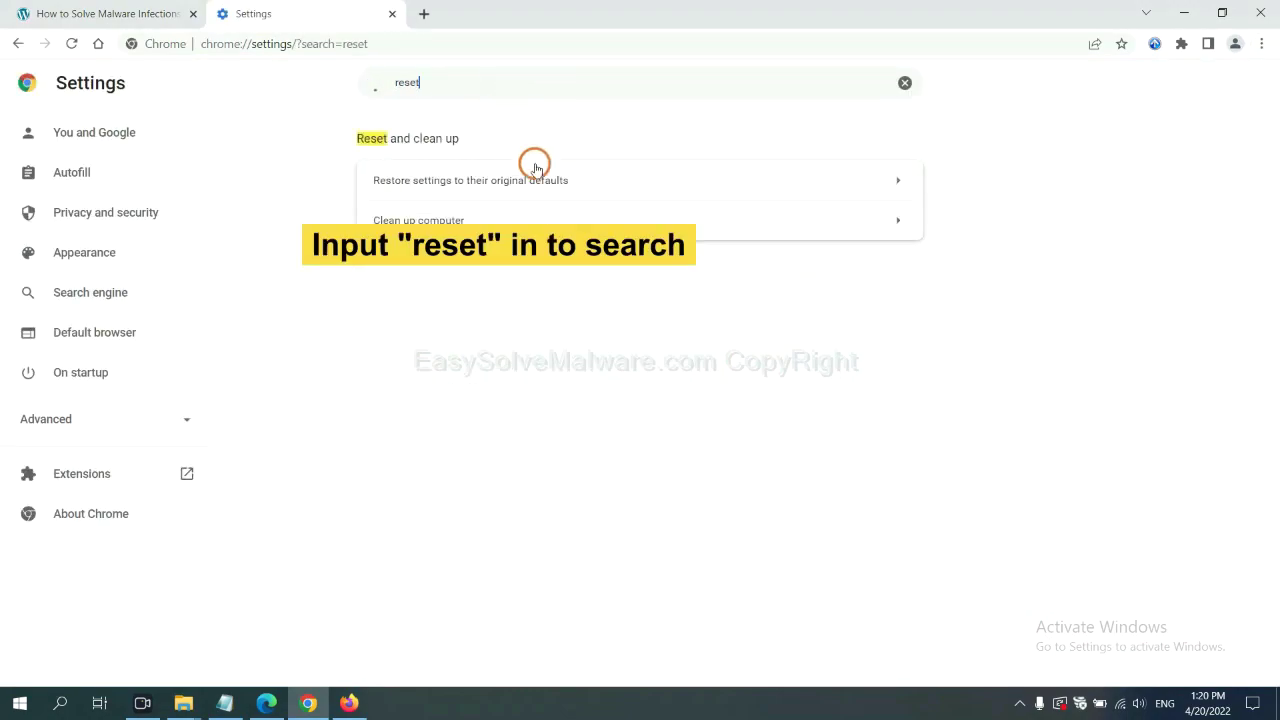
left_click(550, 179)
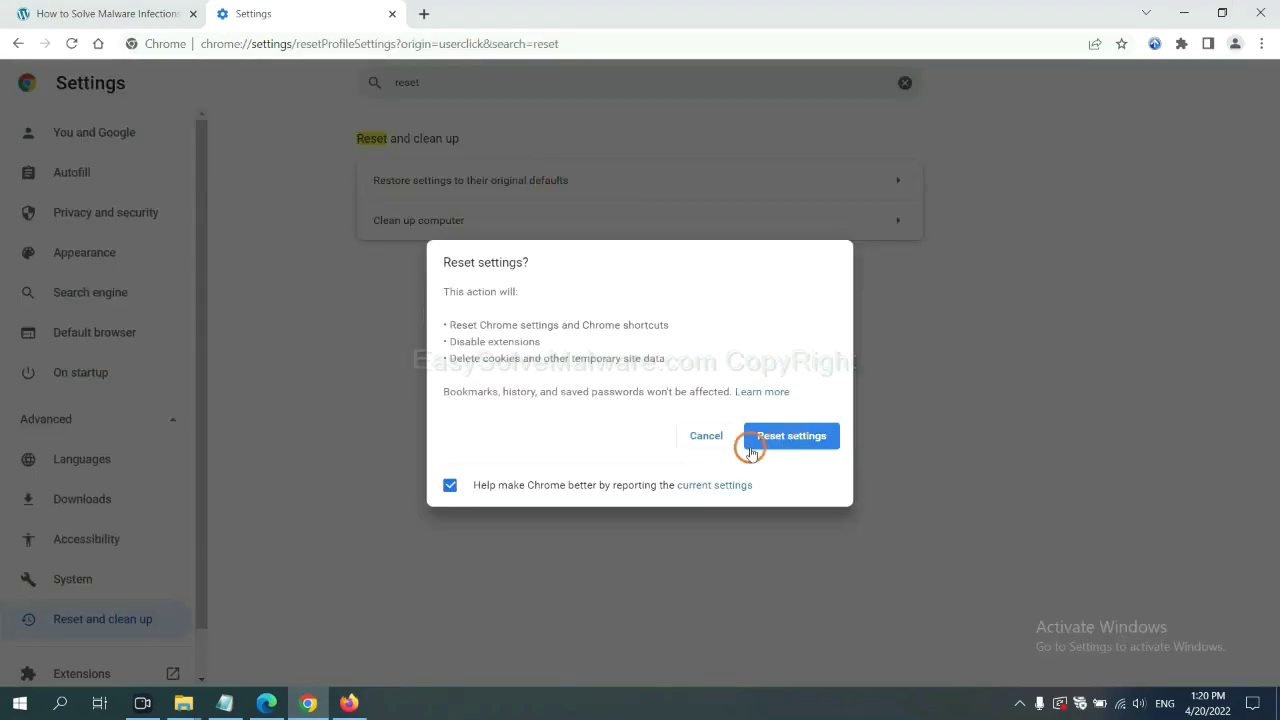
Switch to Firefox, open its Troubleshooting Information page and bring up the confirmation for refreshing Firefox to its default settings.
left_click(352, 700)
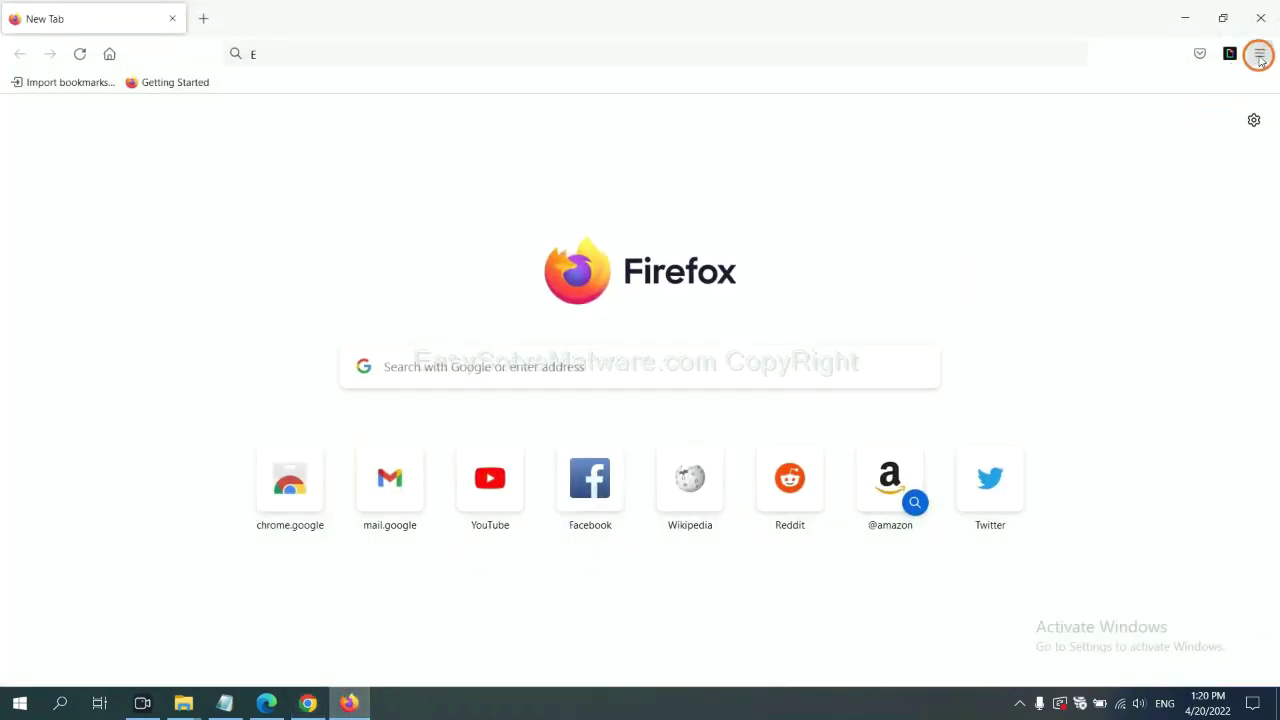
left_click(1259, 55)
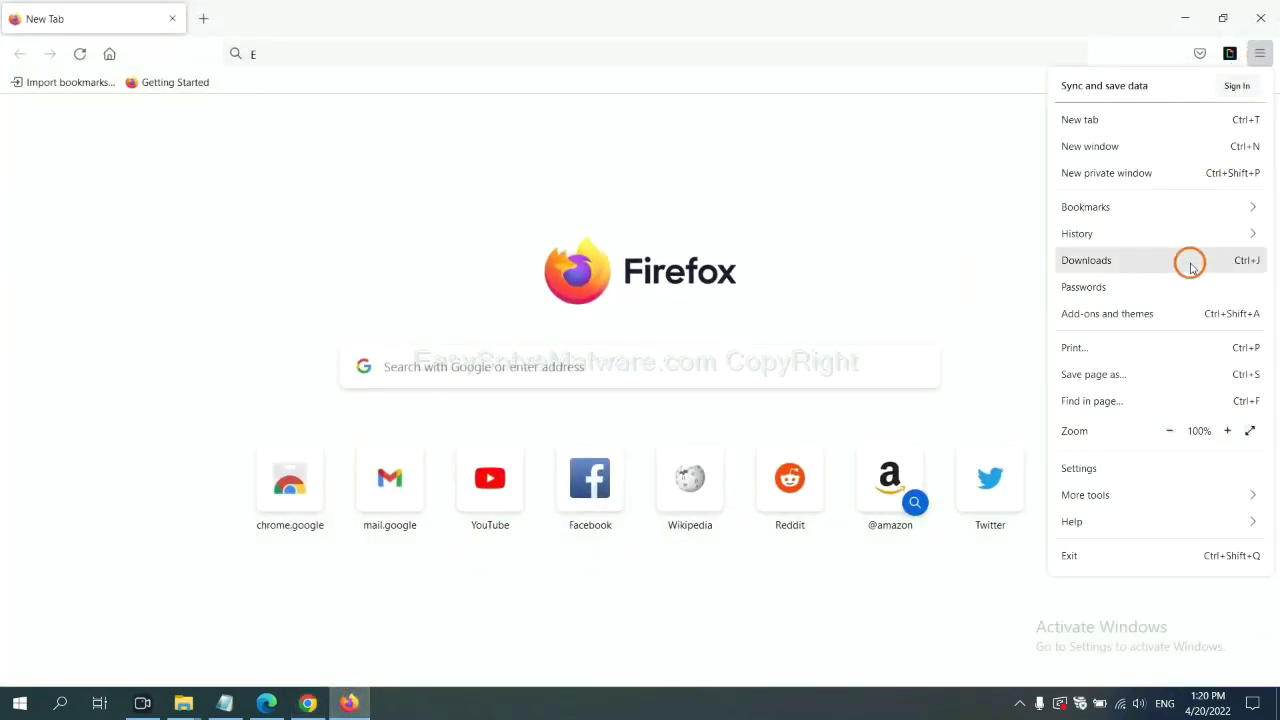
left_click(1099, 520)
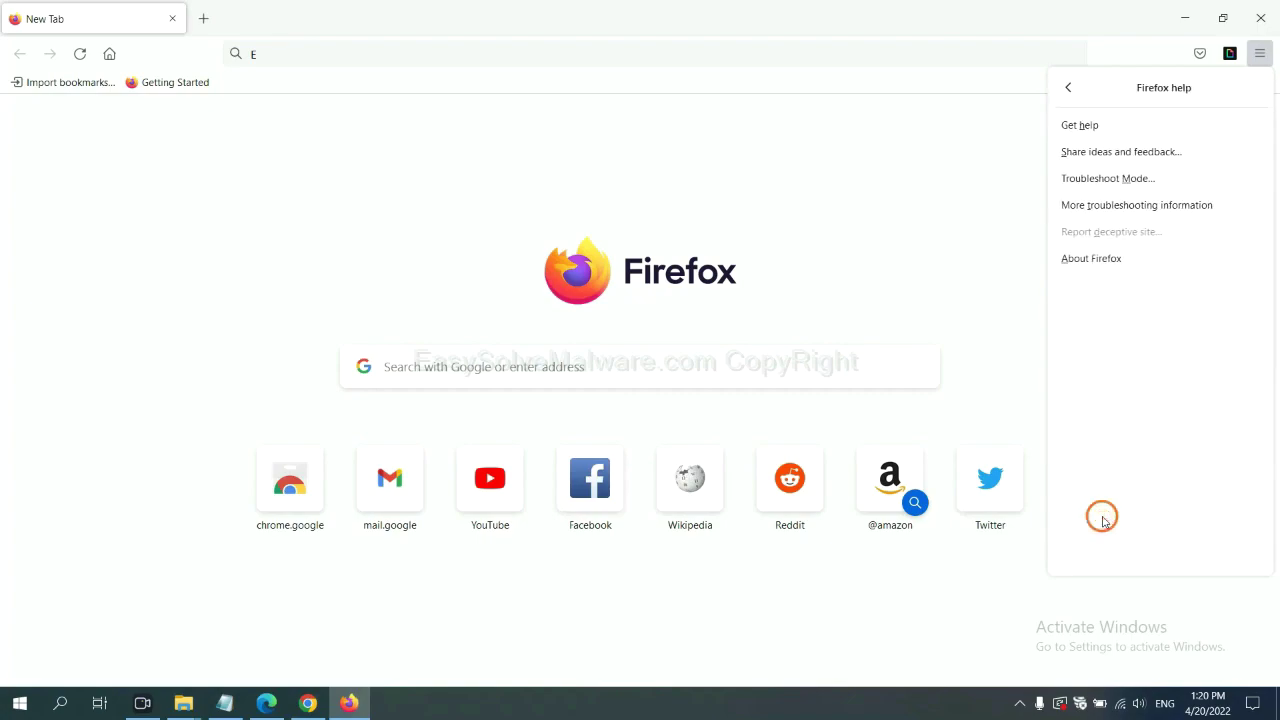
left_click(1124, 207)
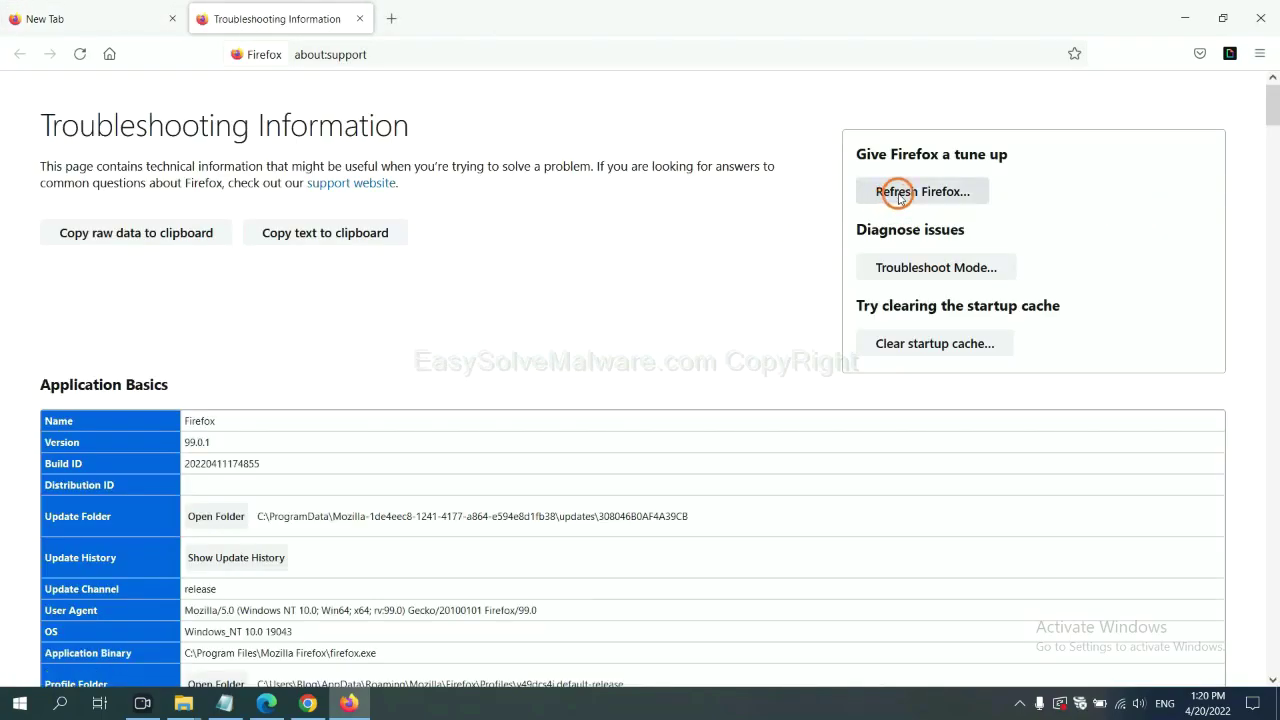
left_click(899, 195)
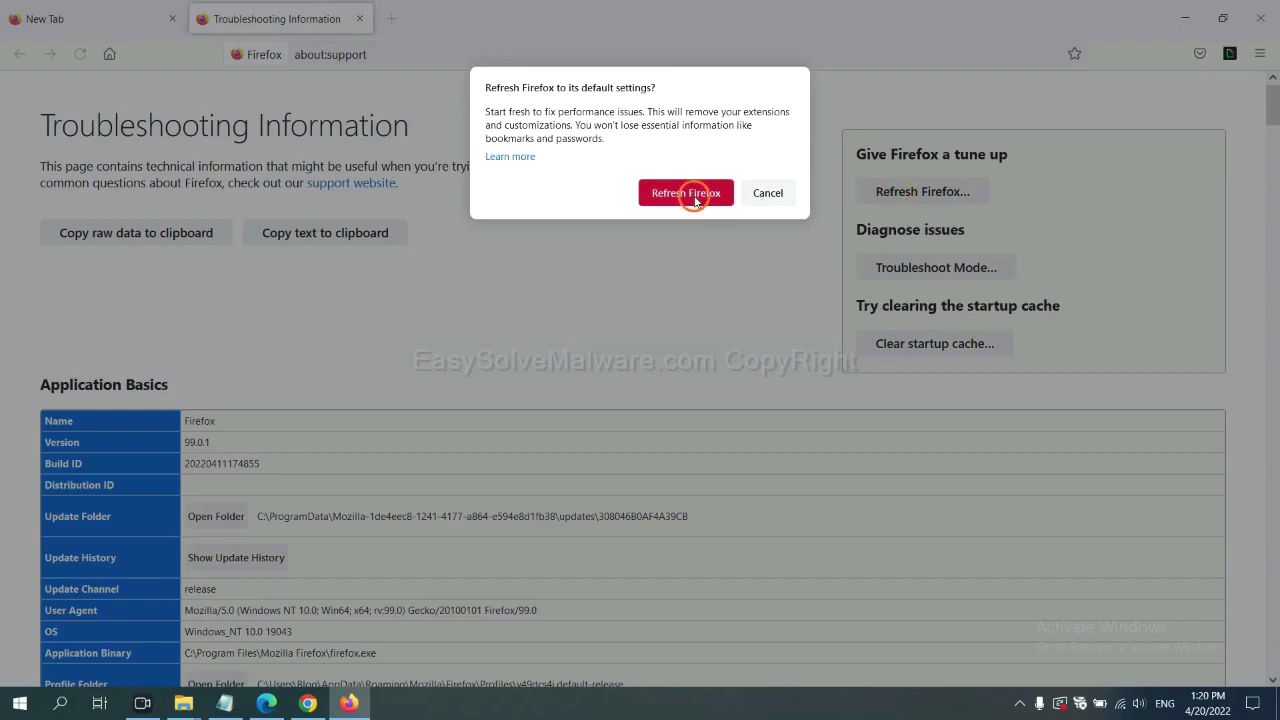
Switch to Microsoft Edge, search its settings for "reset" and open the confirmation for restoring settings to their default values.
left_click(266, 703)
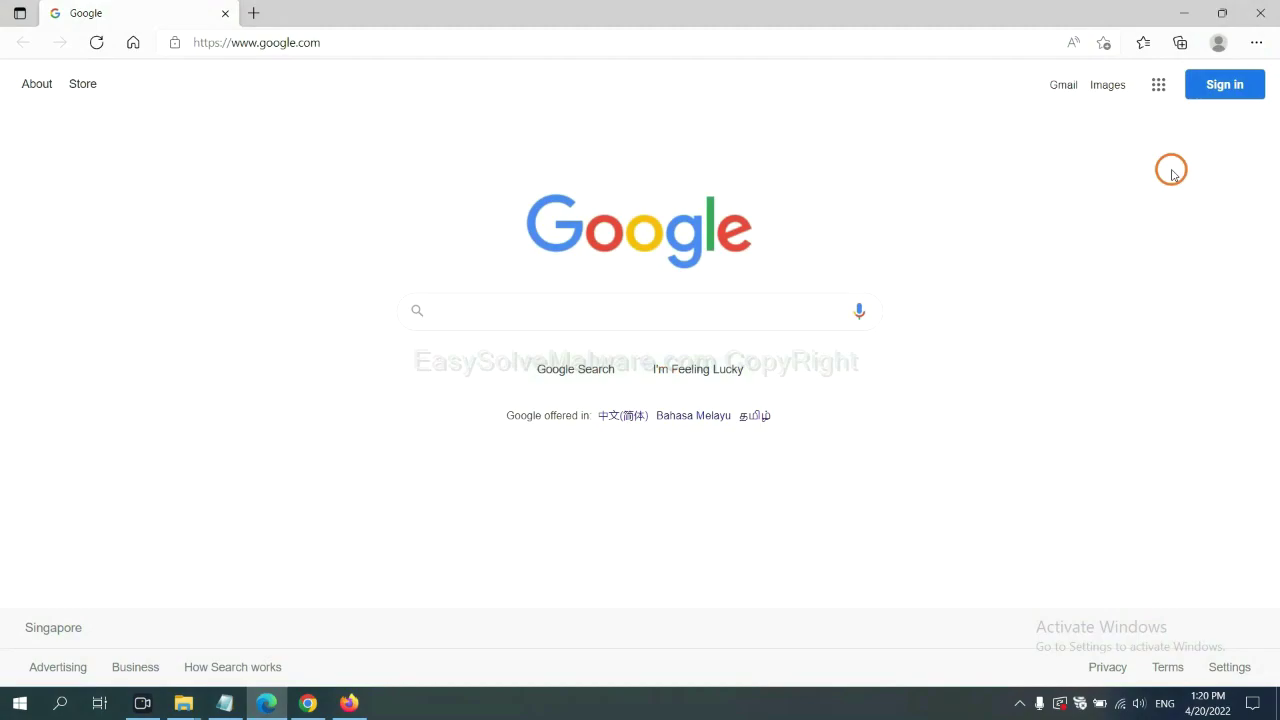
left_click(1256, 44)
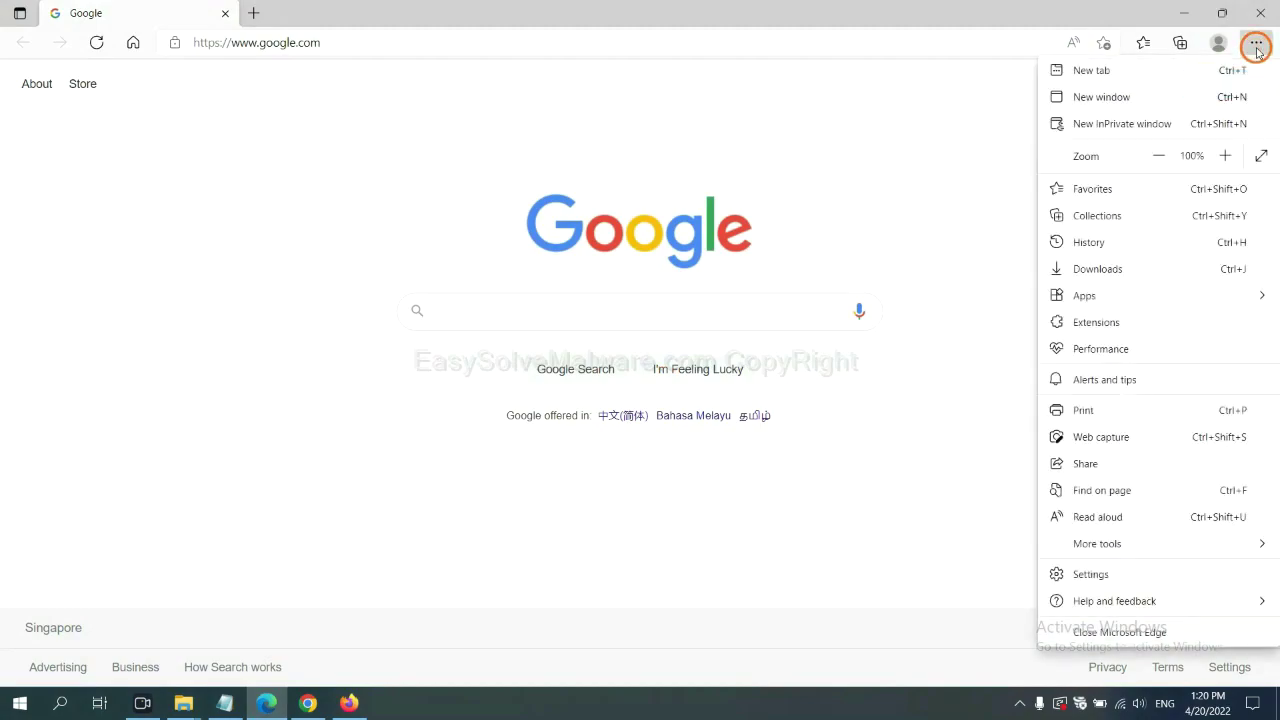
left_click(1104, 576)
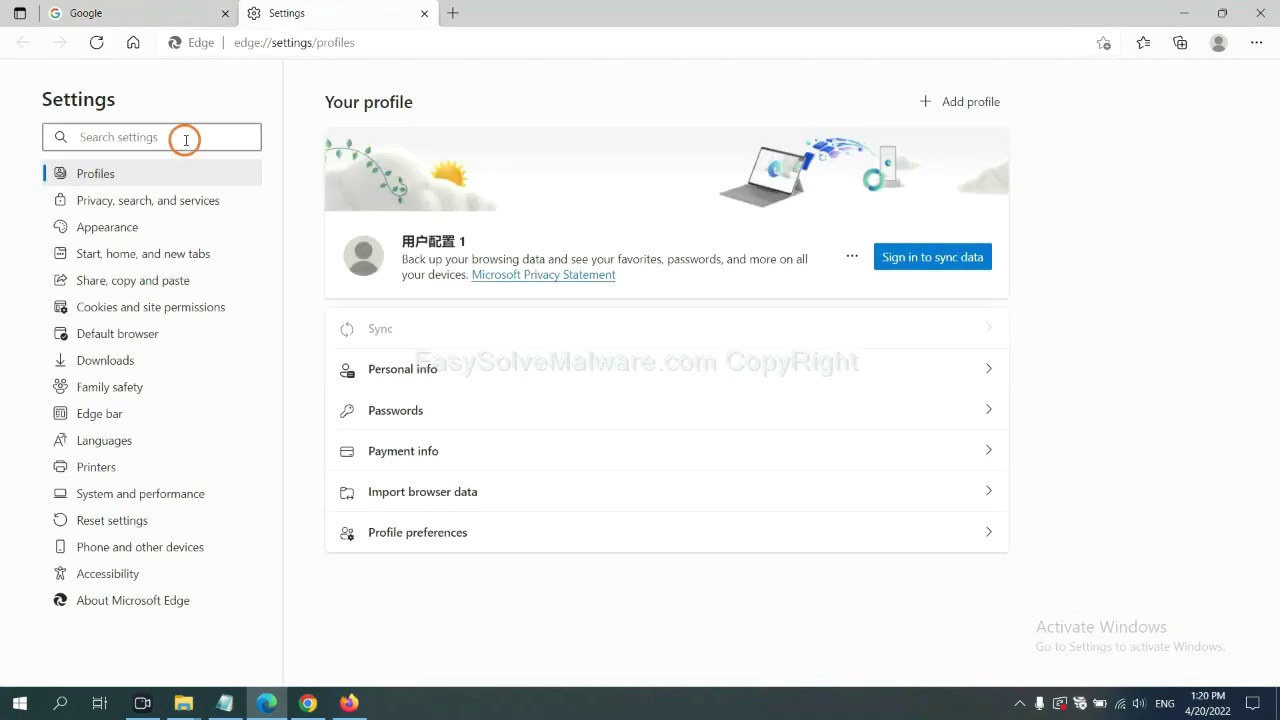
type("re")
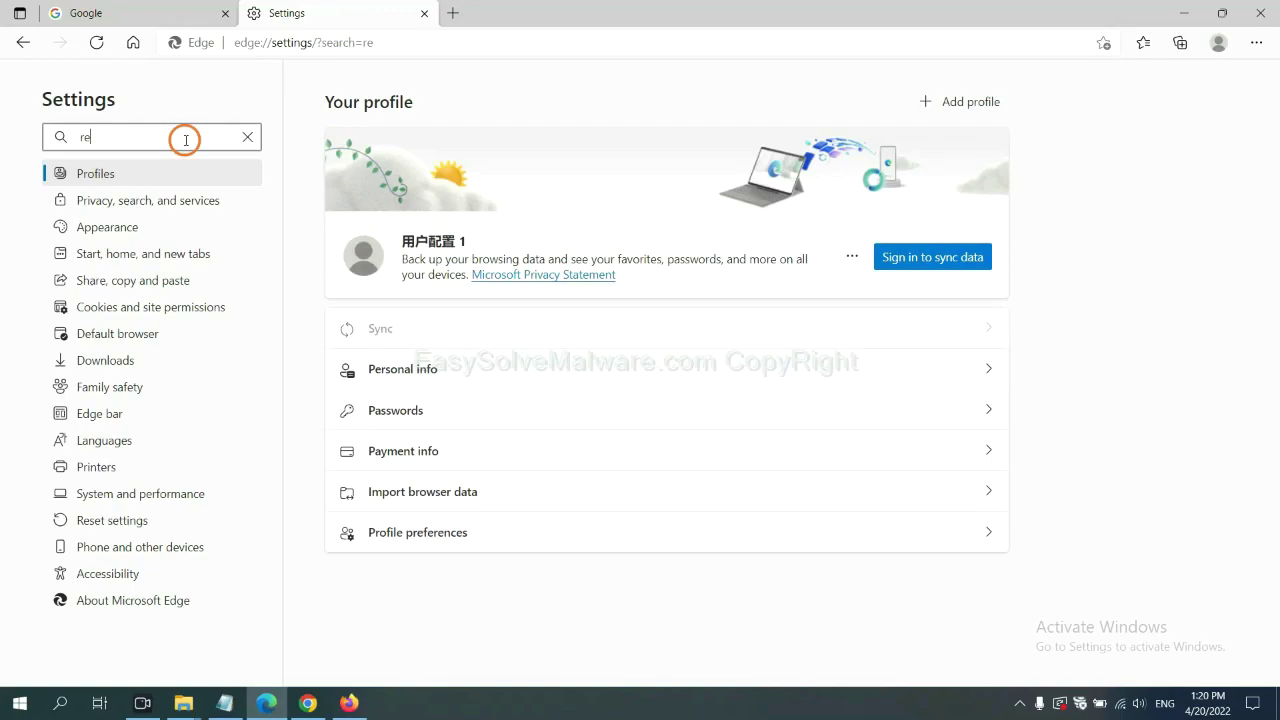
type("set")
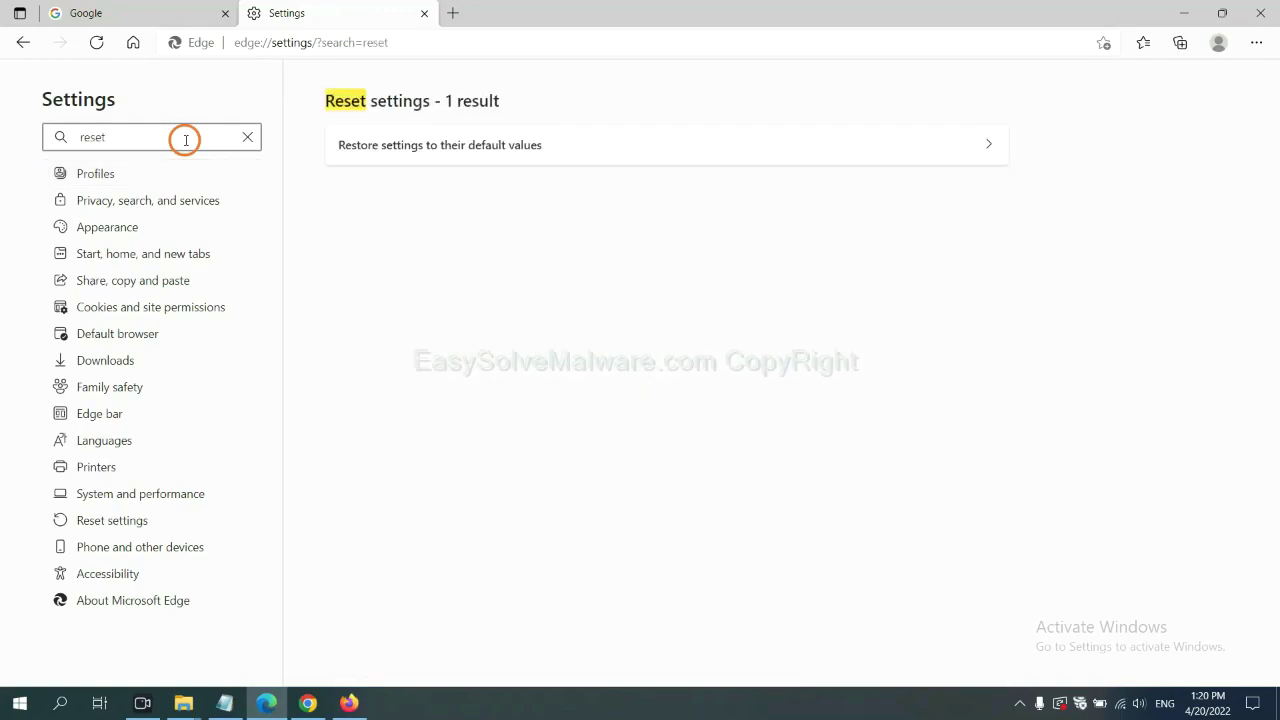
left_click(446, 138)
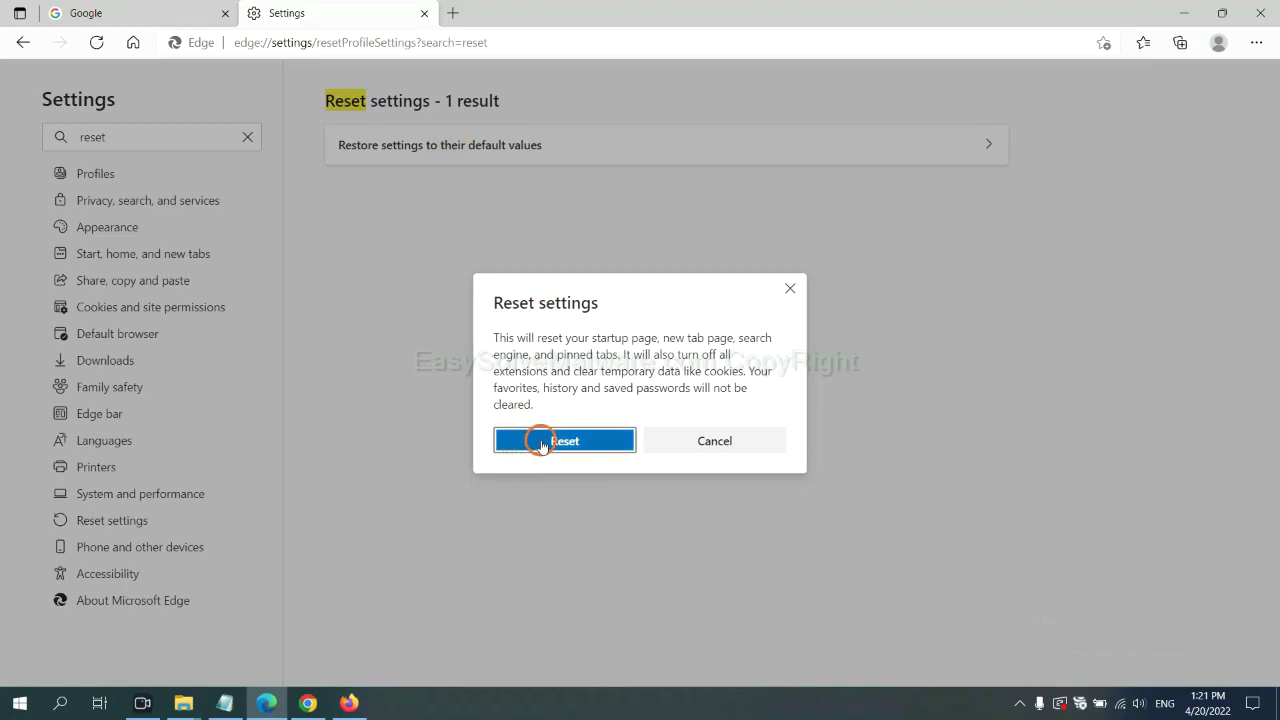